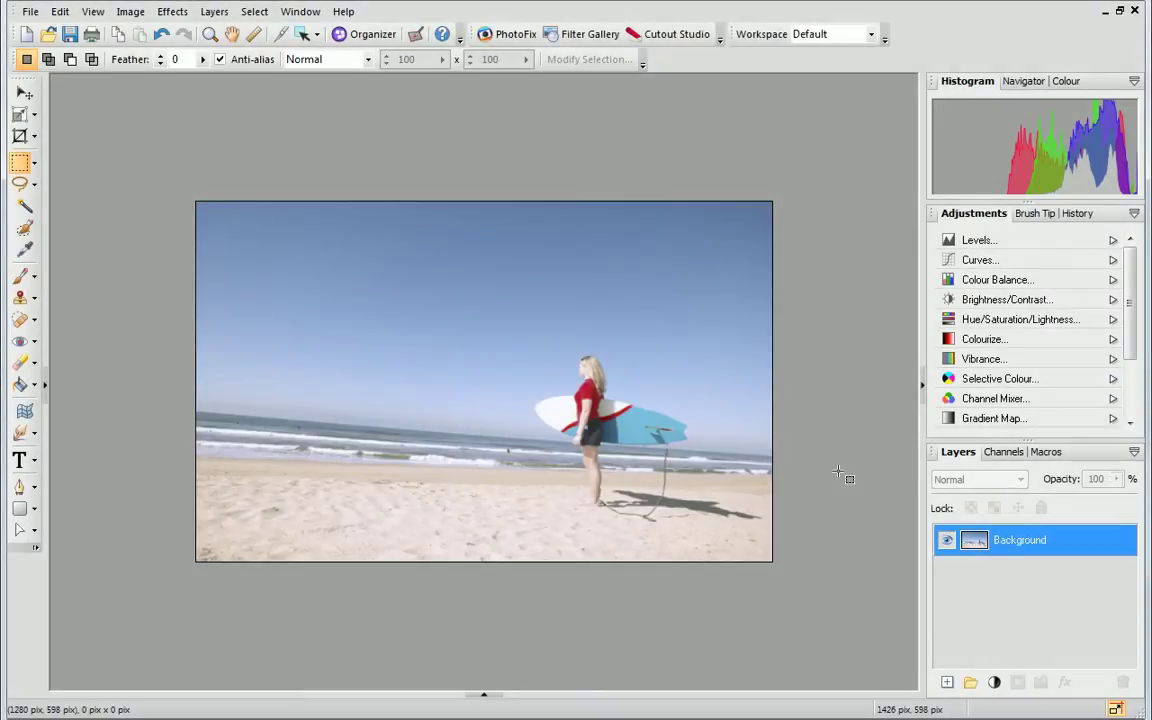
Step: Open the surfer photo in PhotoFix and set White Balance to the Cloudy preset (Temp 6490)
left_click(534, 40)
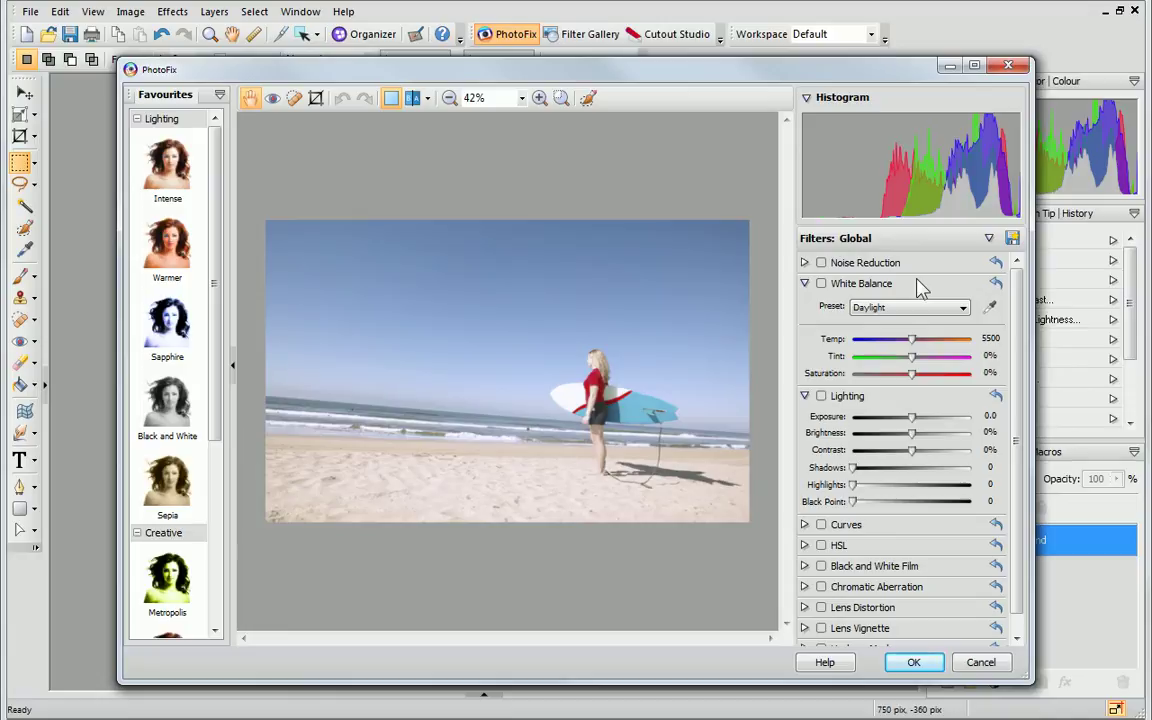
left_click(960, 308)
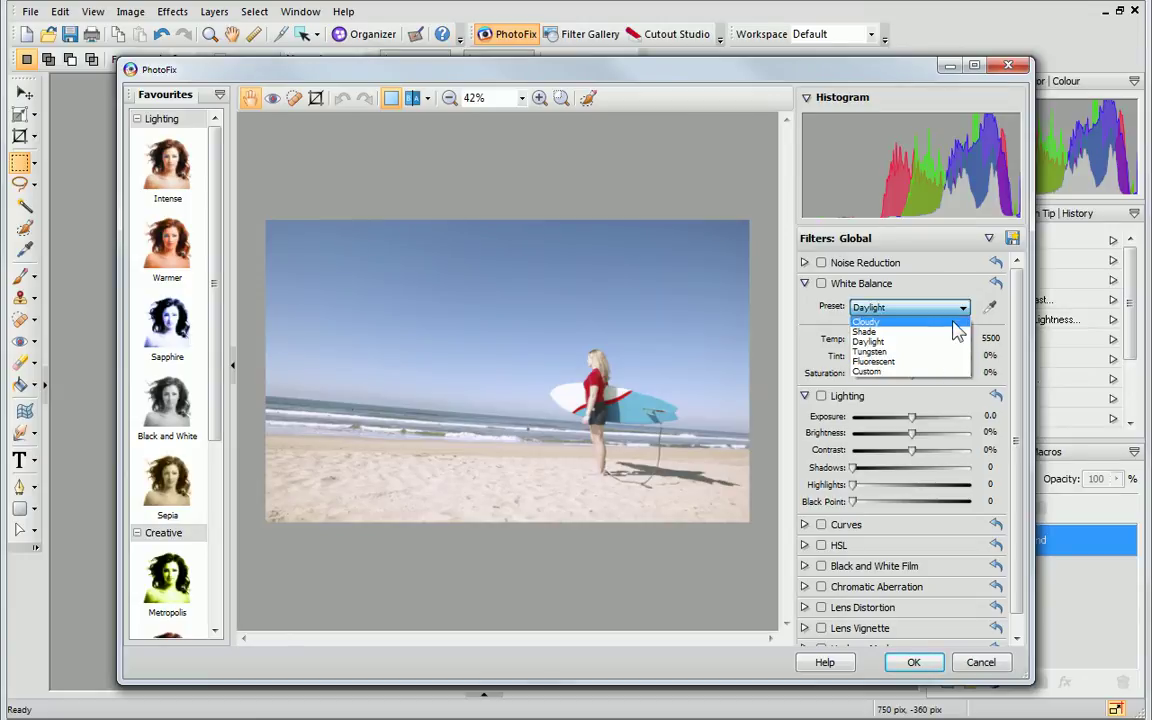
left_click(956, 323)
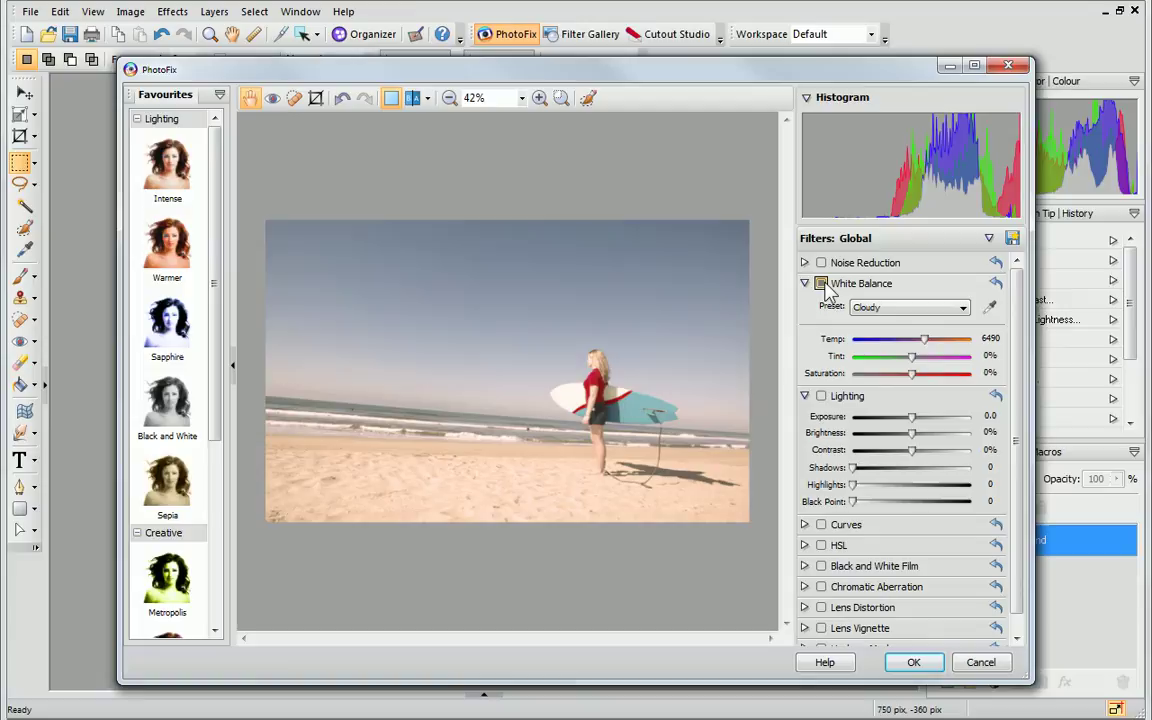
Step: Switch White Balance off and on twice to compare, leaving the Cloudy correction enabled
left_click(821, 284)
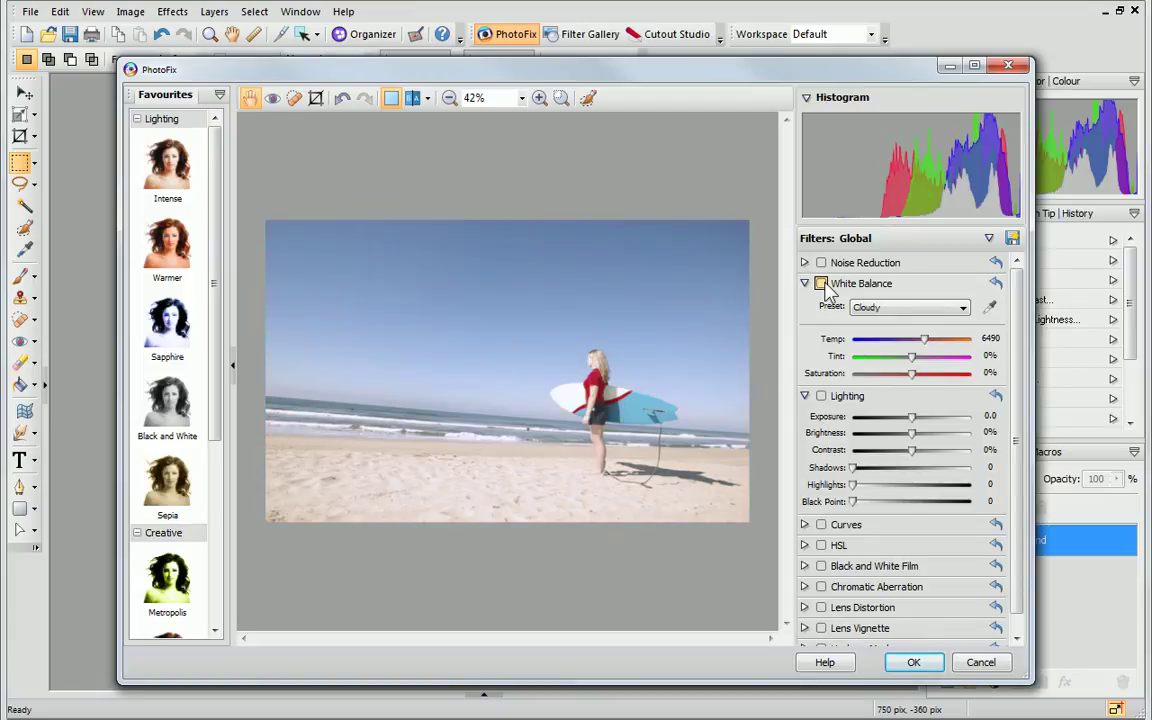
left_click(821, 284)
left_click(821, 284)
left_click(821, 284)
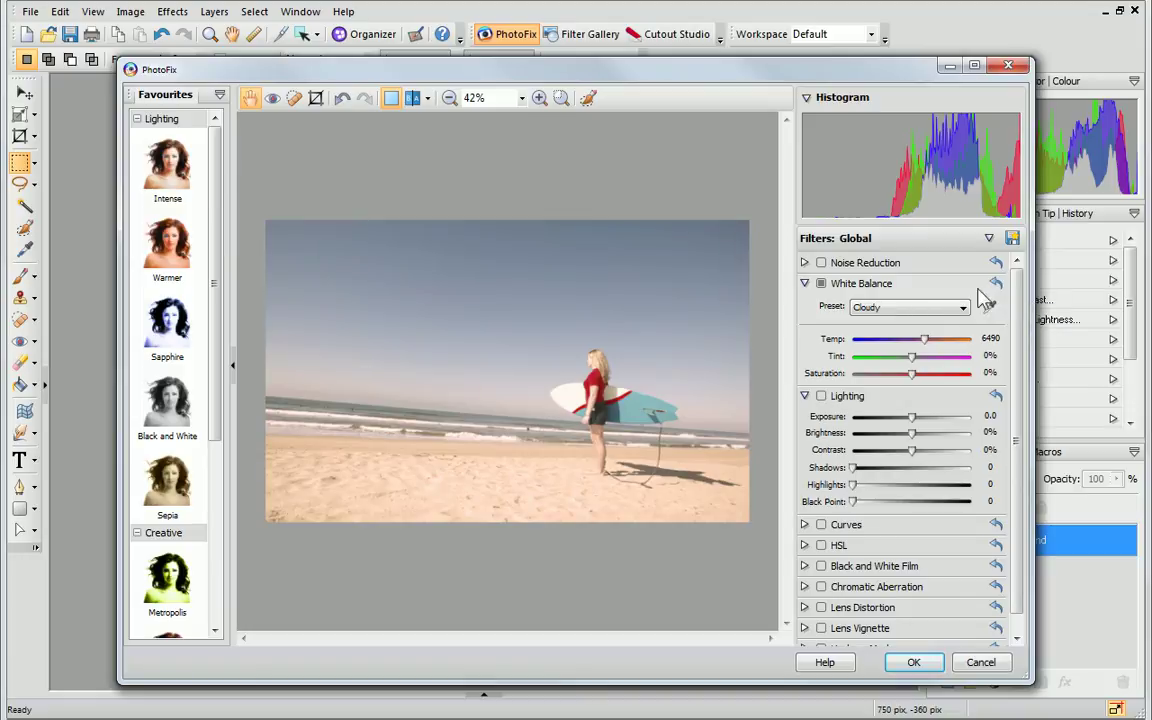
left_click(416, 104)
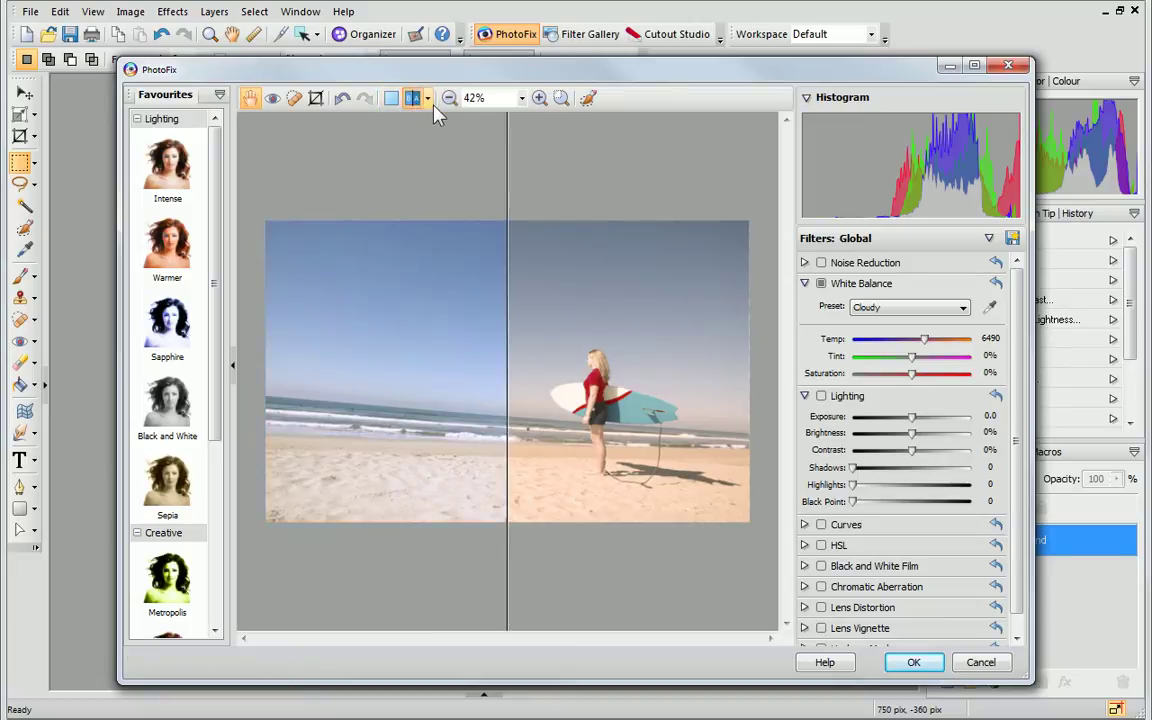
left_click(429, 99)
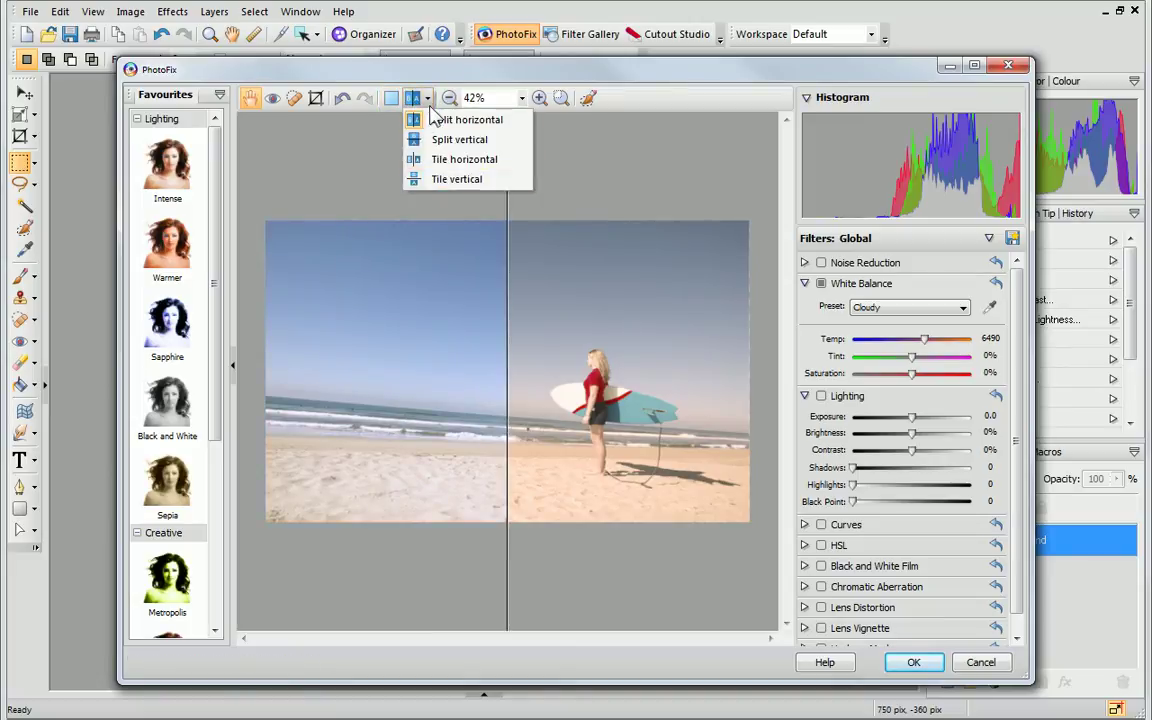
left_click(429, 100)
mouse_move(506, 180)
left_mouse_down()
mouse_move(386, 190)
mouse_move(658, 195)
mouse_move(492, 190)
mouse_move(505, 195)
left_mouse_up()
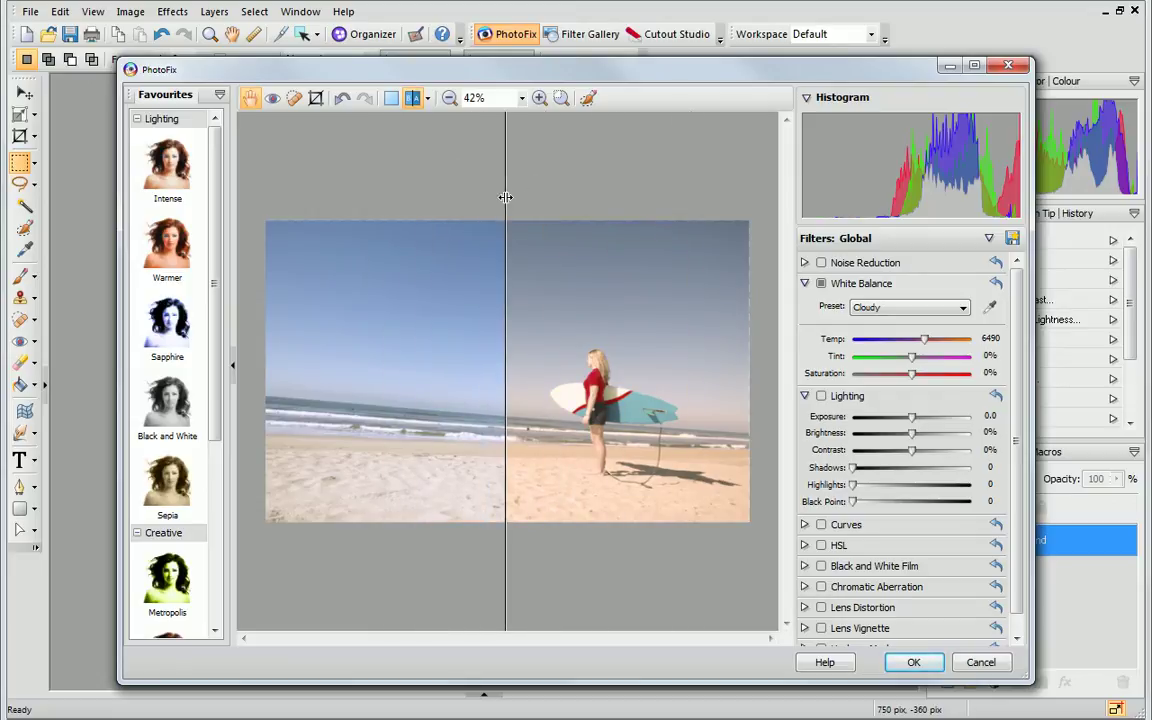
left_click(540, 104)
left_click(541, 103)
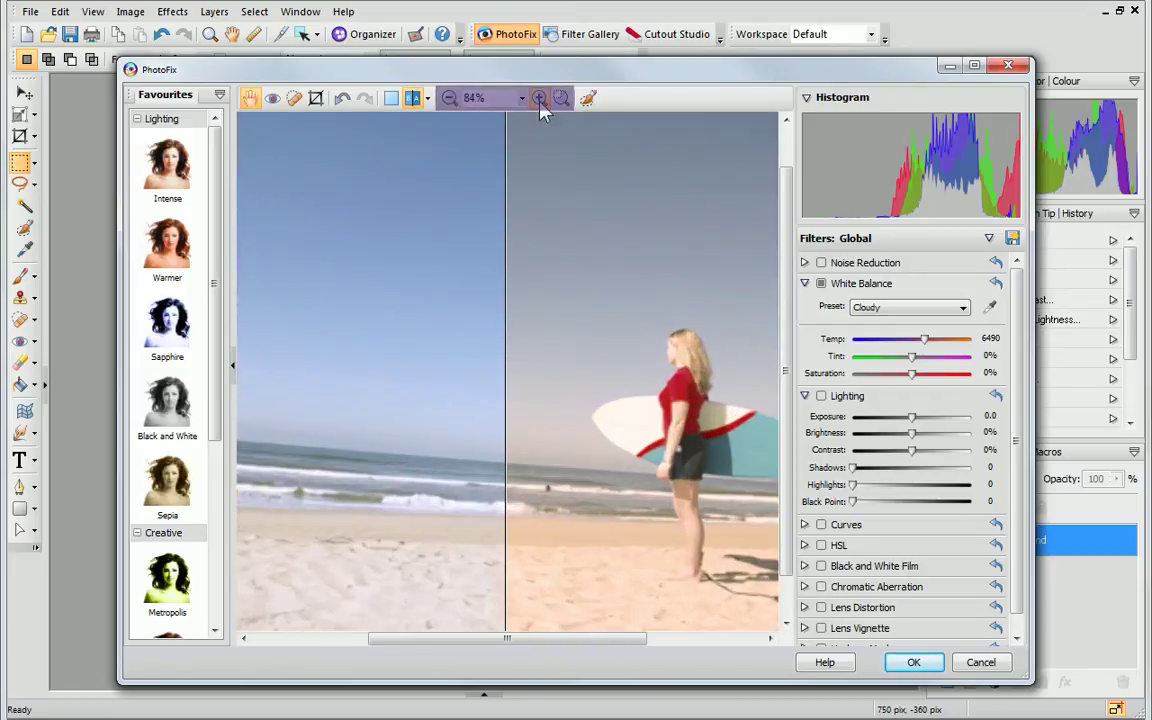
left_click(450, 99)
left_click(450, 99)
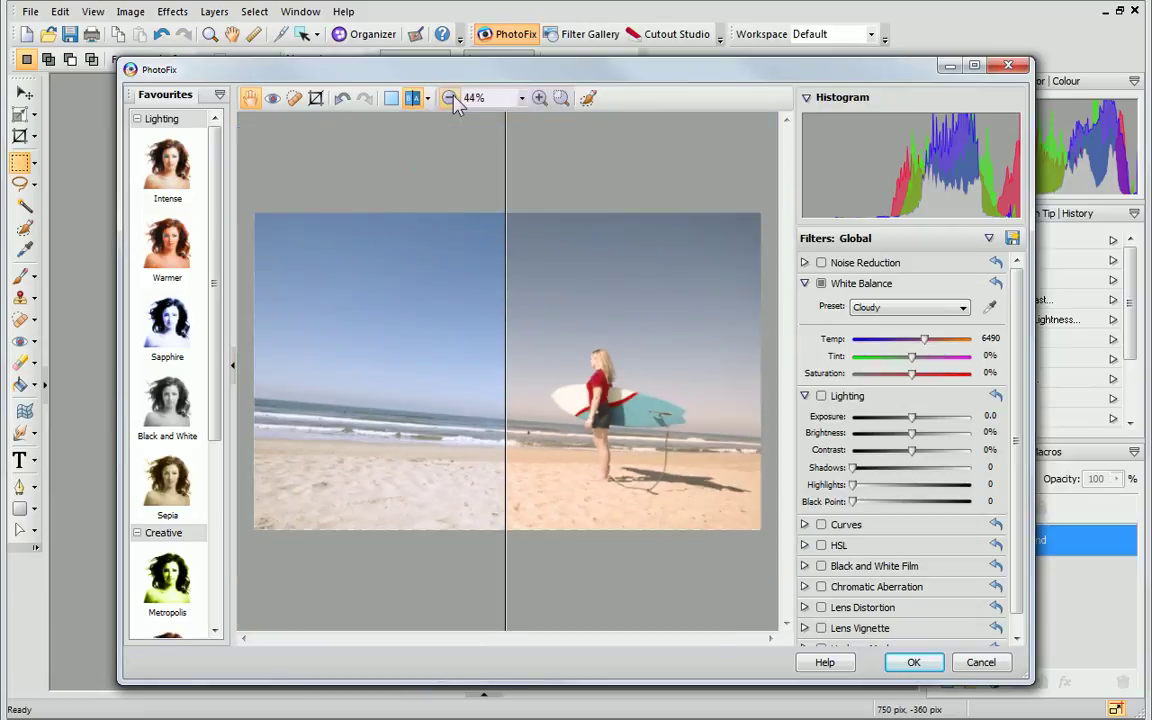
left_click(390, 99)
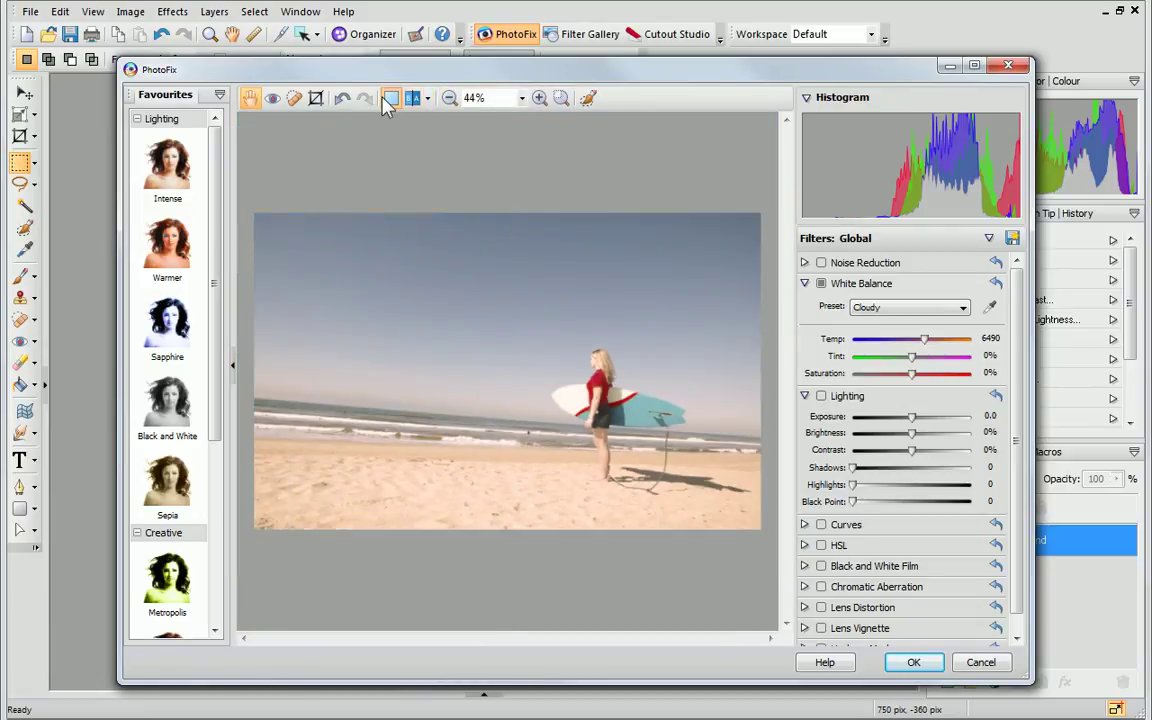
mouse_move(214, 146)
left_mouse_down()
mouse_move(212, 334)
mouse_move(227, 160)
left_mouse_up()
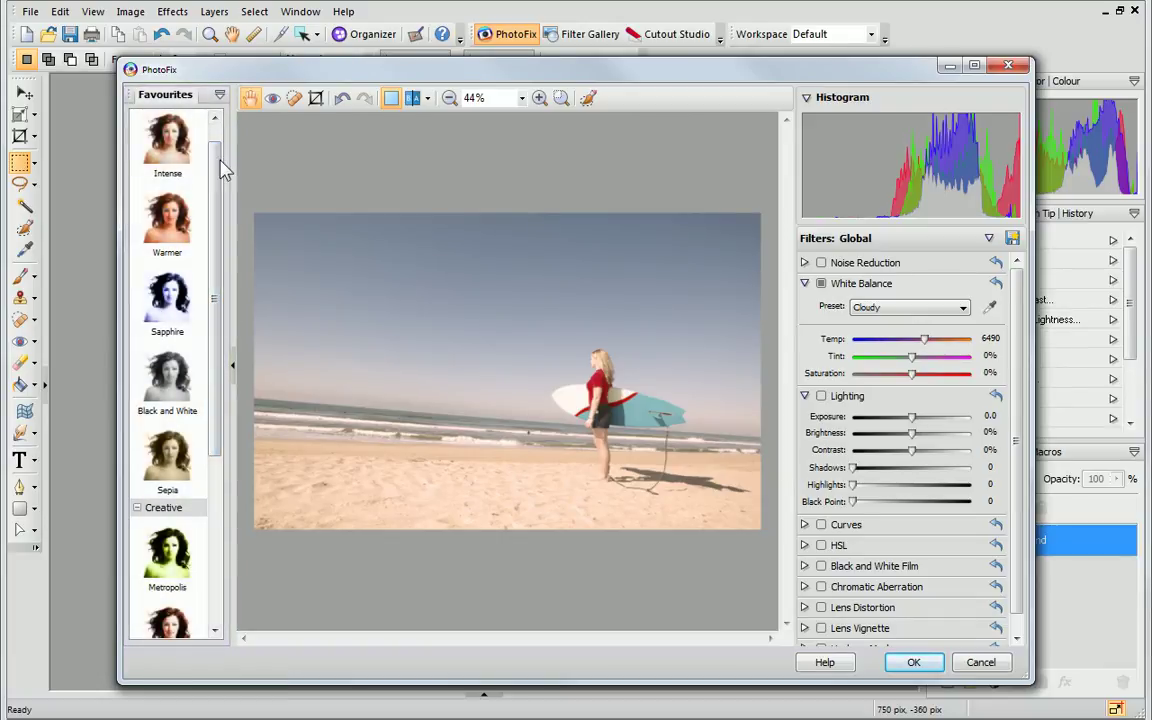
Step: Try the Intense favourite, then apply the Warmer favourite to the surfer photo
left_click(170, 152)
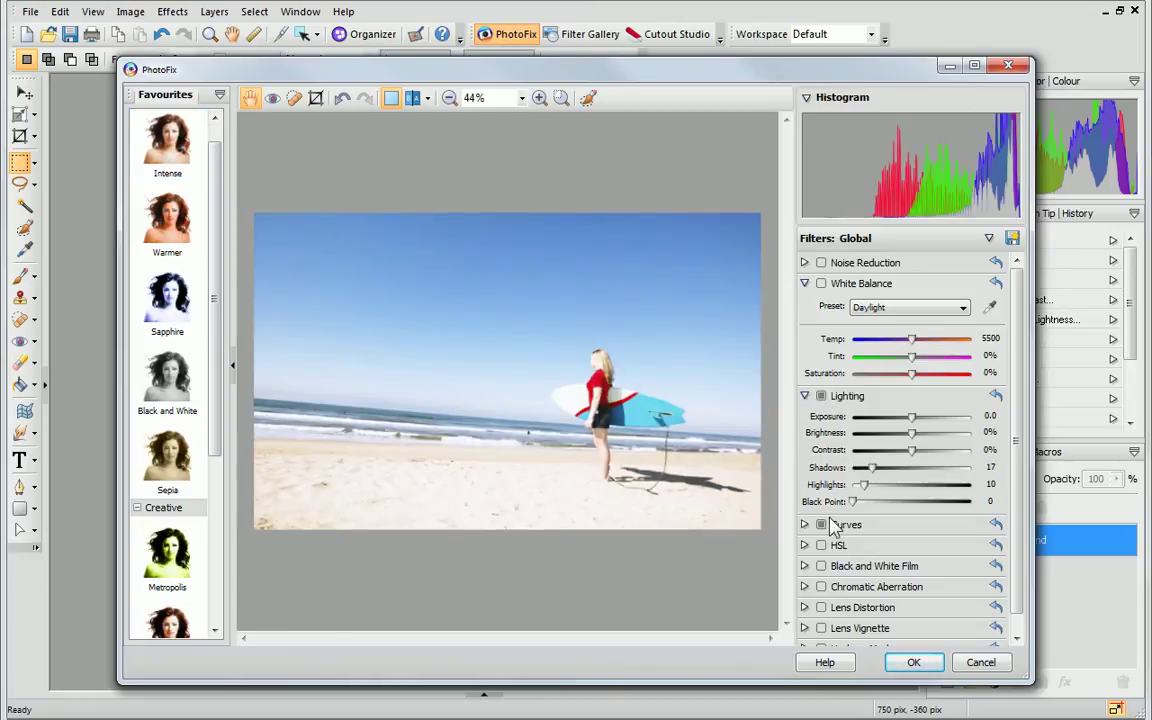
left_click(150, 228)
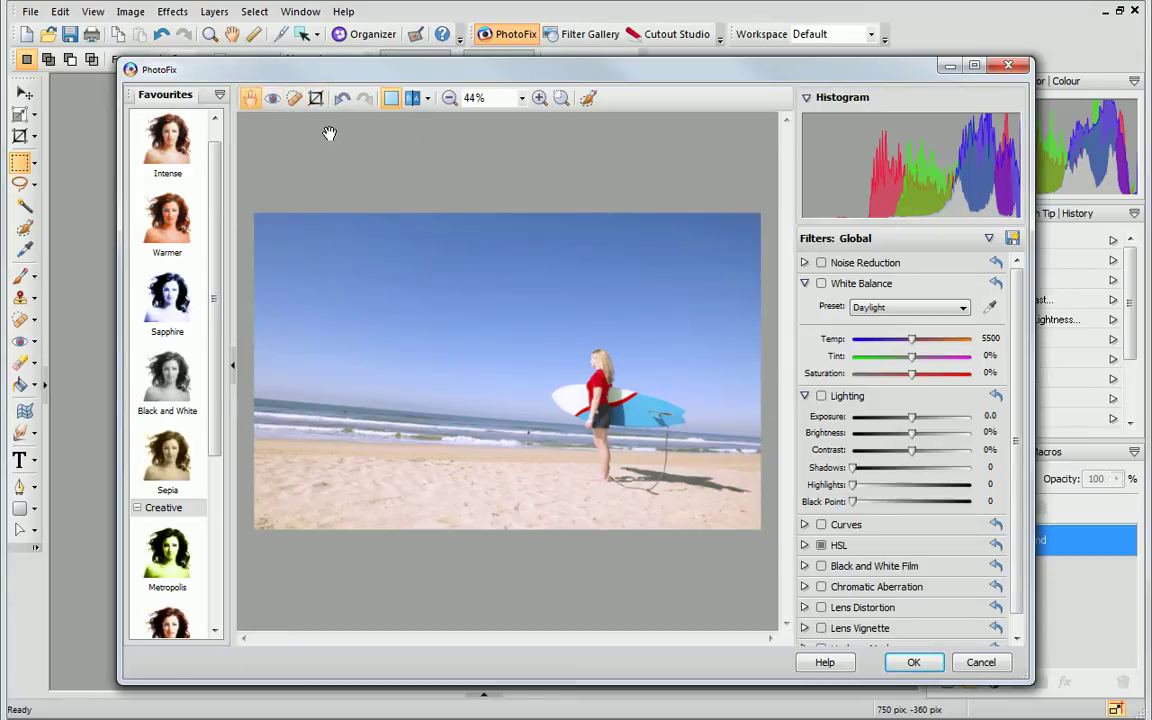
Step: Straighten the surfer photo along the horizon to -4.39° in Crop and Straighten
left_click(319, 102)
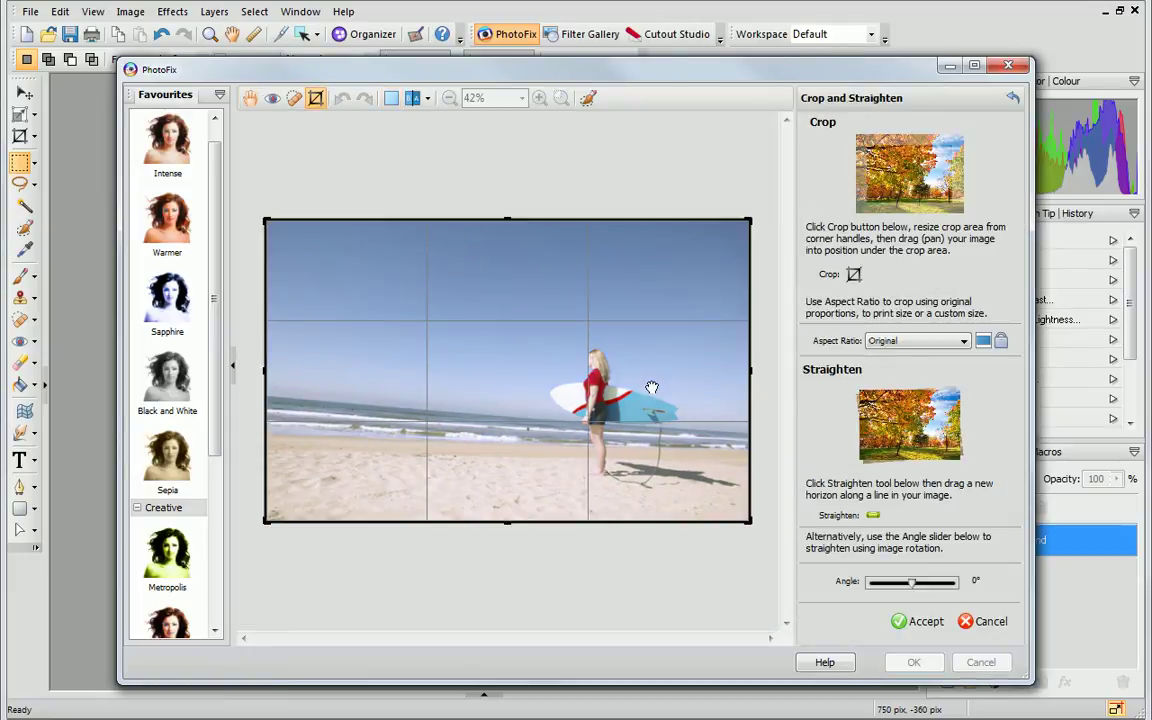
mouse_move(913, 585)
left_mouse_down()
mouse_move(874, 589)
mouse_move(916, 587)
left_mouse_up()
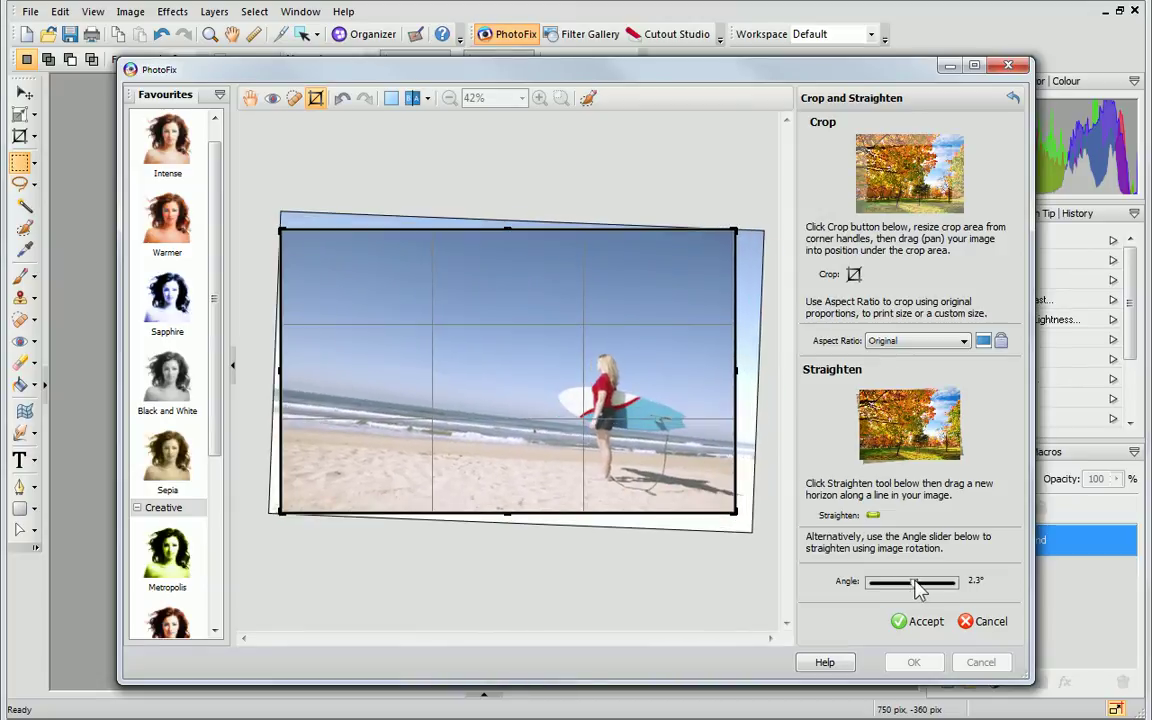
left_click(874, 516)
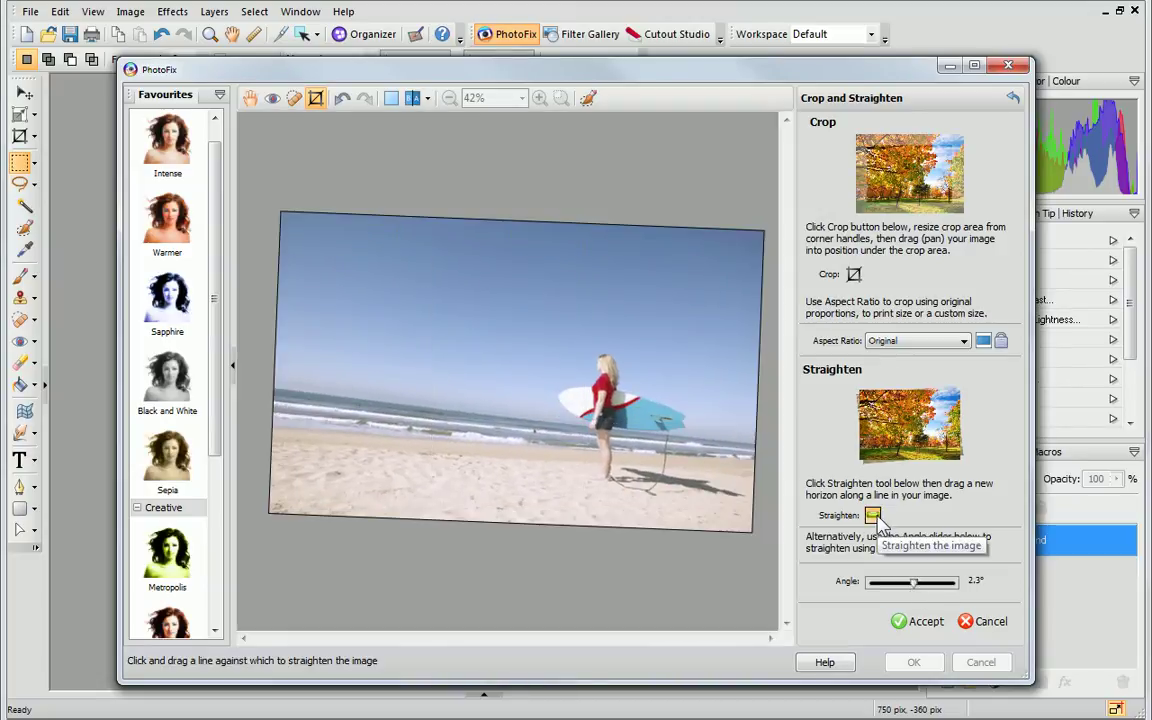
left_click_drag(276, 388, 760, 445)
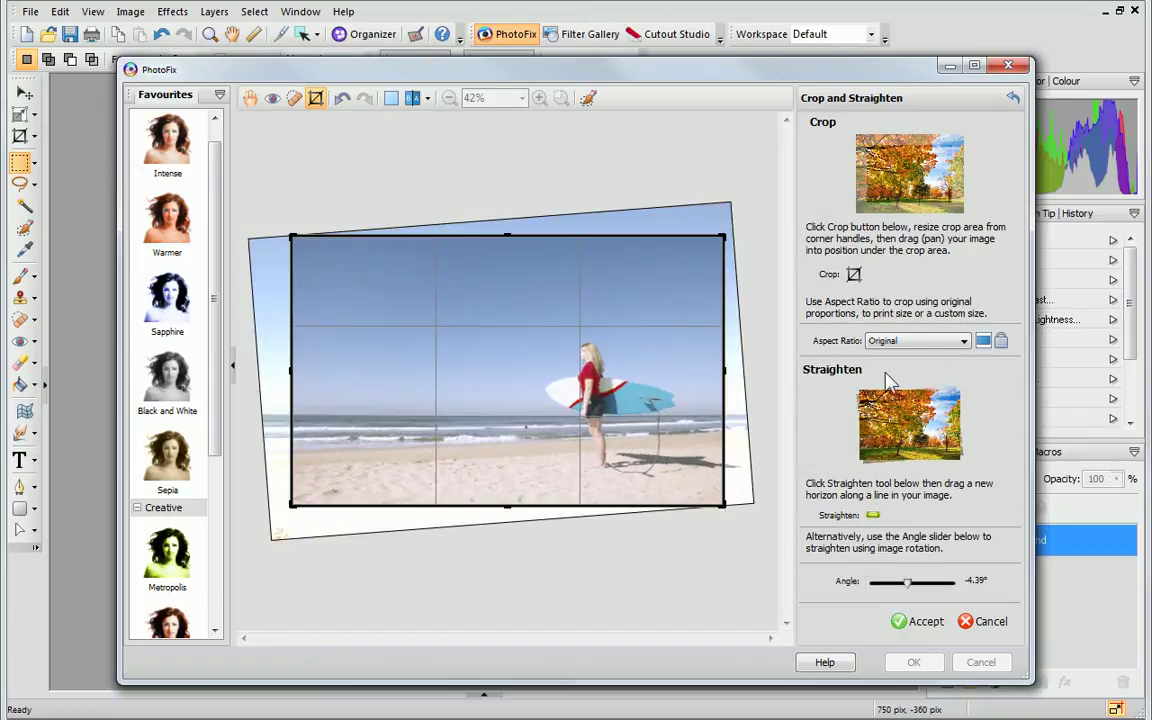
Step: Constrain the crop frame to a 4:3 aspect ratio and shift the photo beneath it
left_click(958, 341)
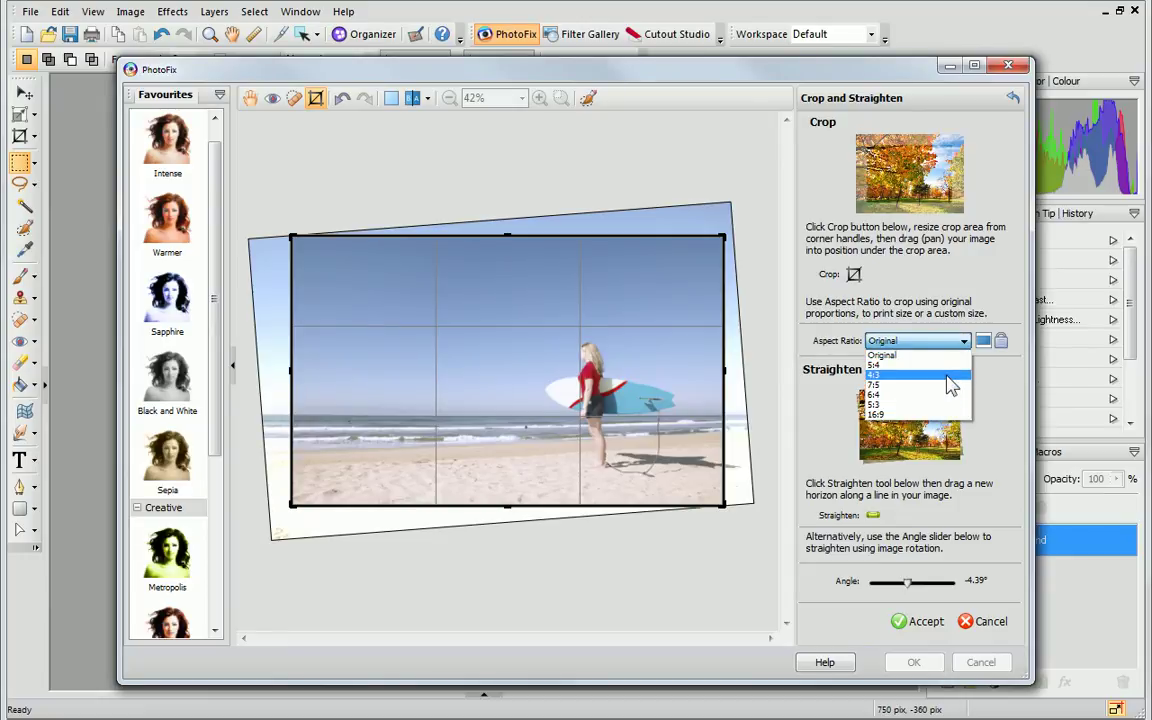
left_click(947, 378)
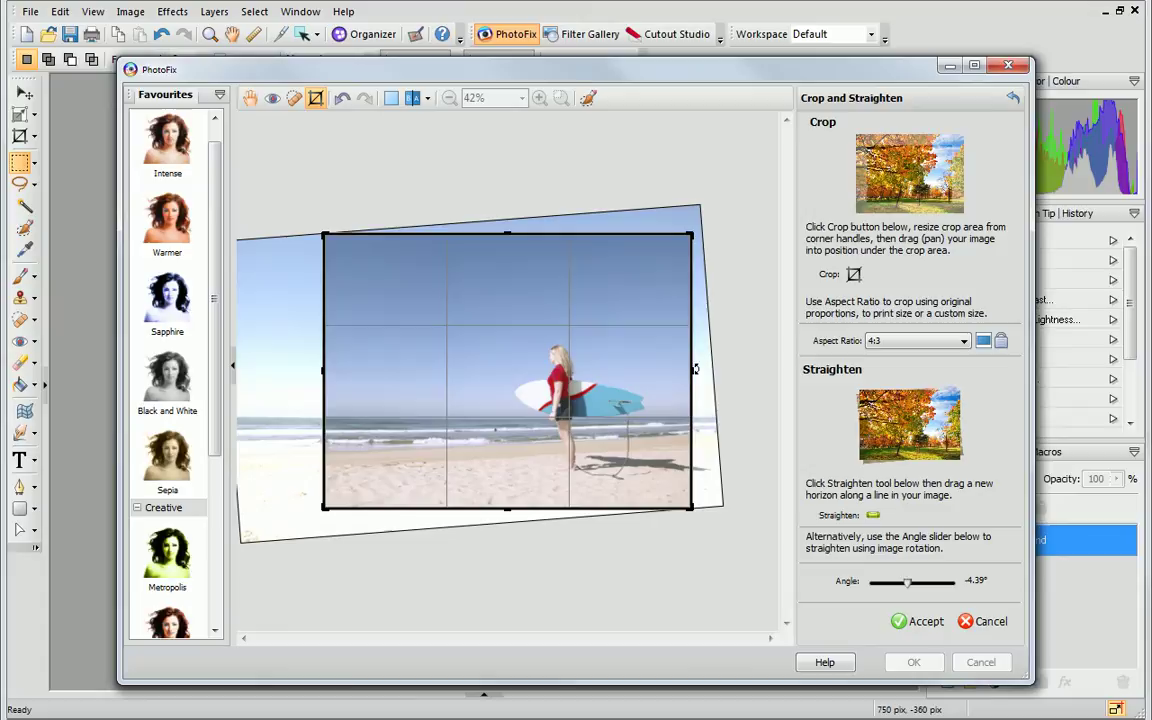
left_click_drag(692, 363, 648, 332)
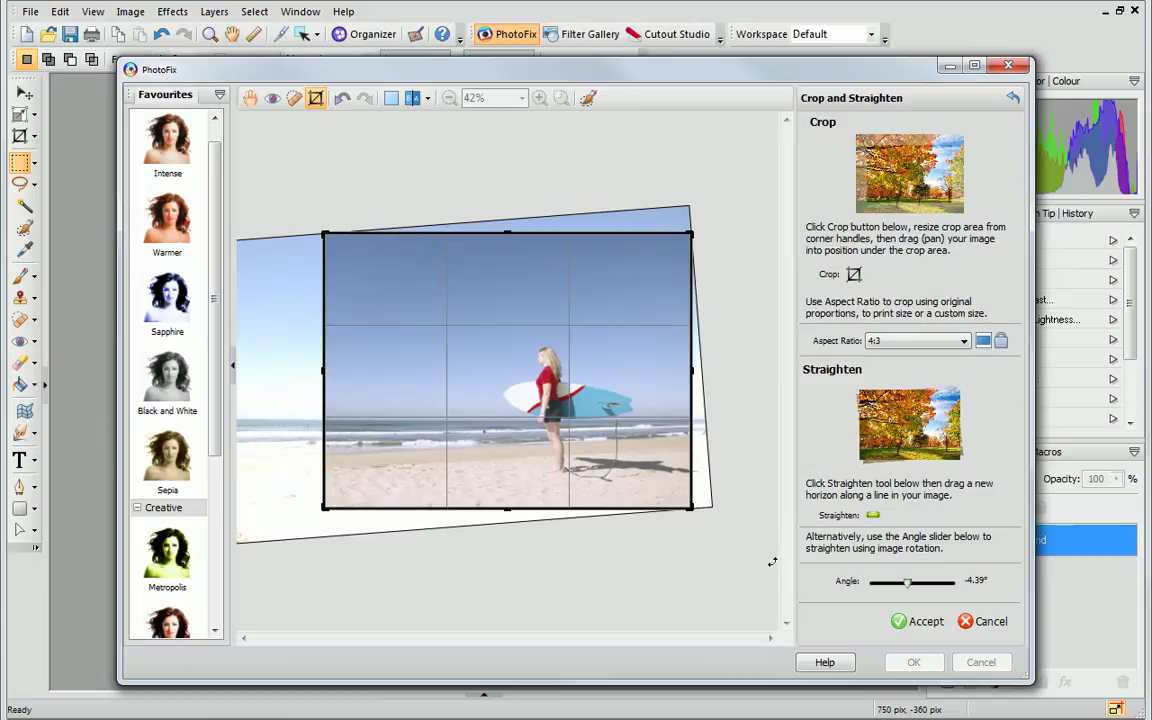
Step: Accept the -4.39° straighten and 4:3 crop so the horizon is level
left_click(918, 621)
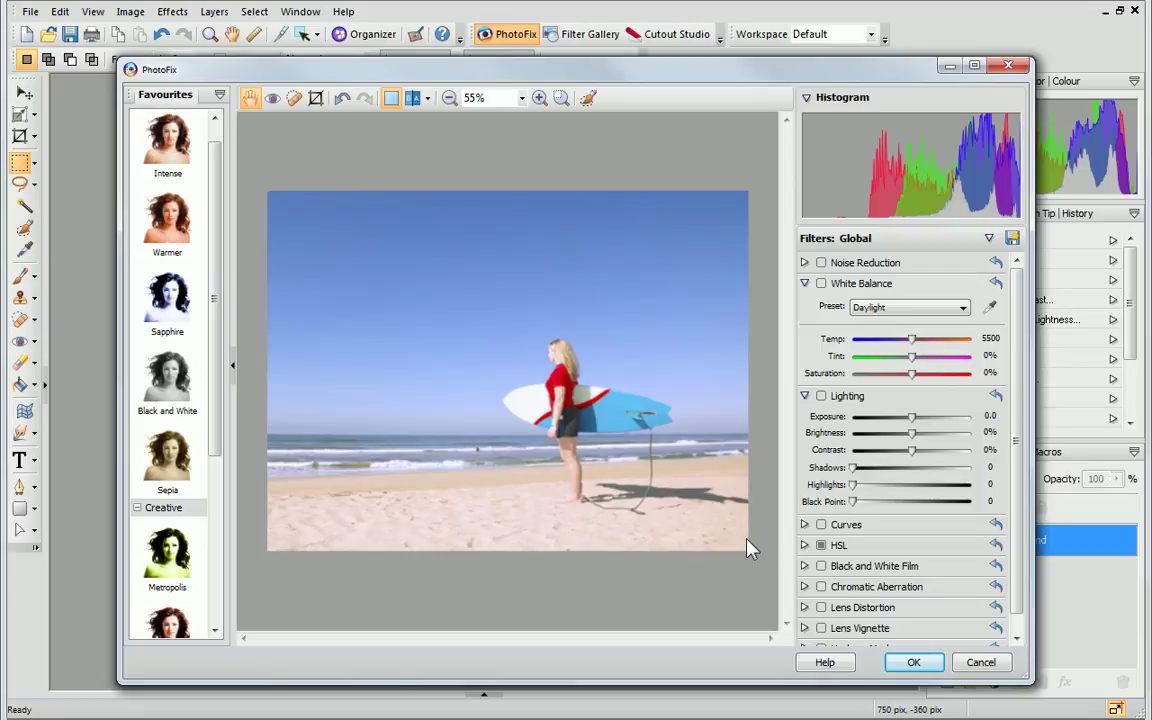
Step: Apply Sepia, shift the Black and White Film tint to pink (Hue 8), and add a -69 Lens Vignette
left_click(176, 475)
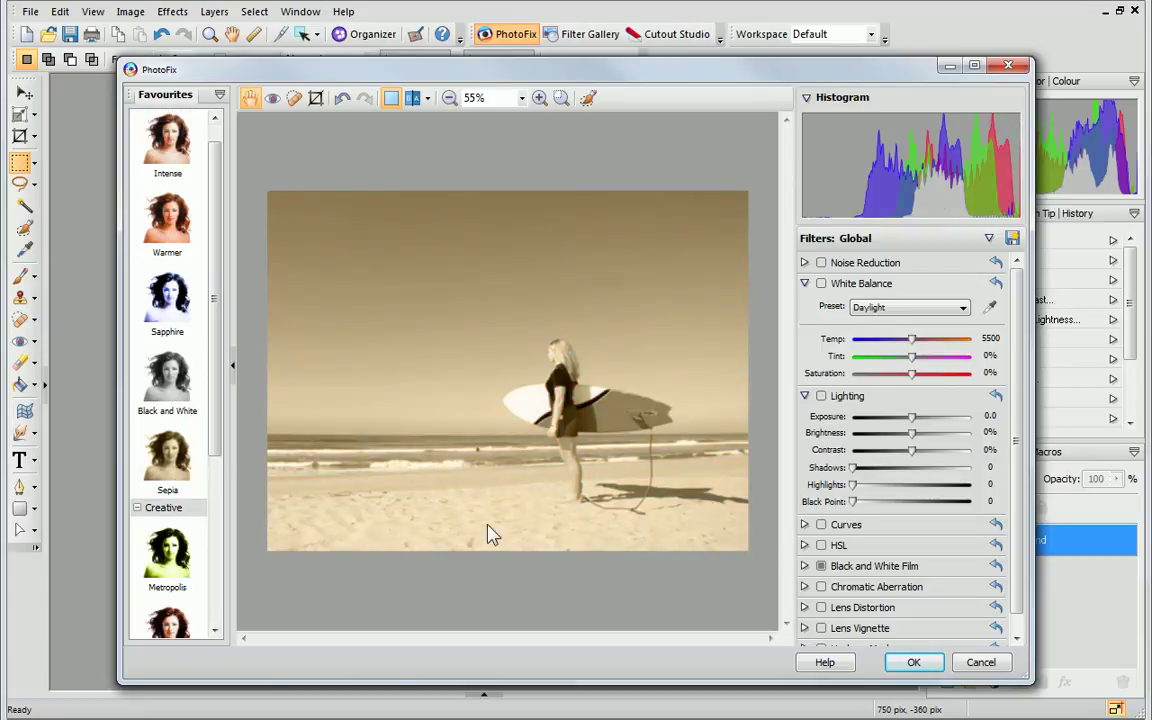
left_click(805, 566)
left_click_drag(861, 525, 857, 530)
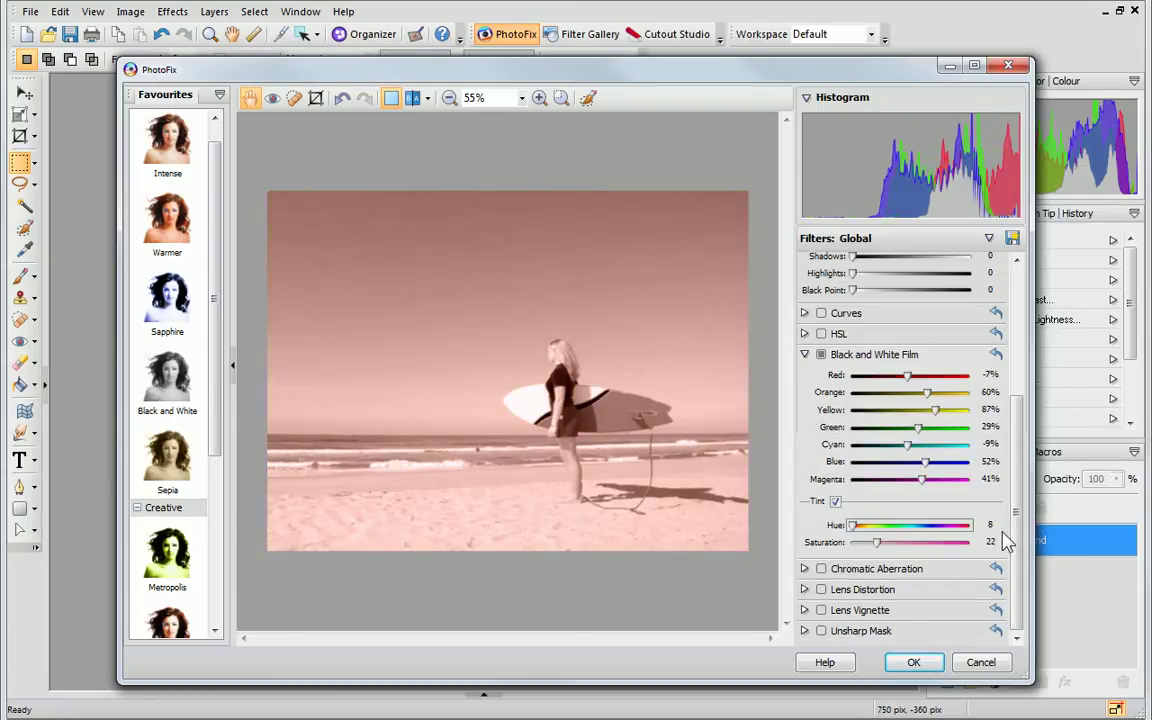
left_click(805, 611)
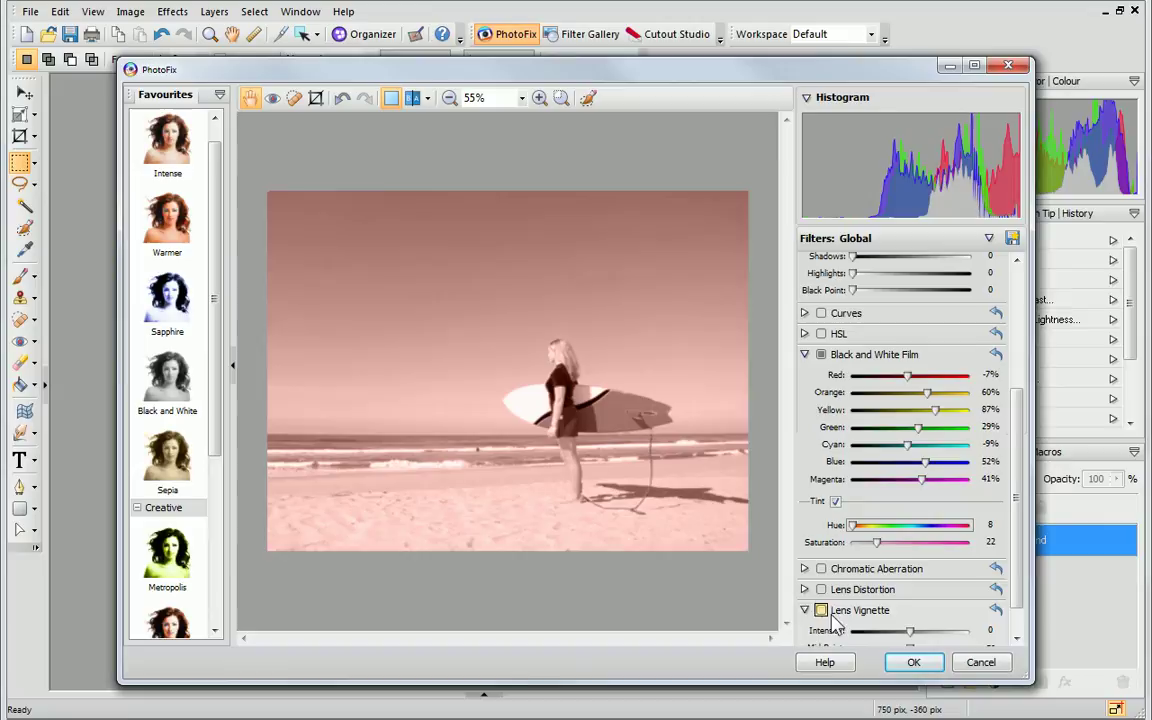
left_click_drag(909, 632, 869, 632)
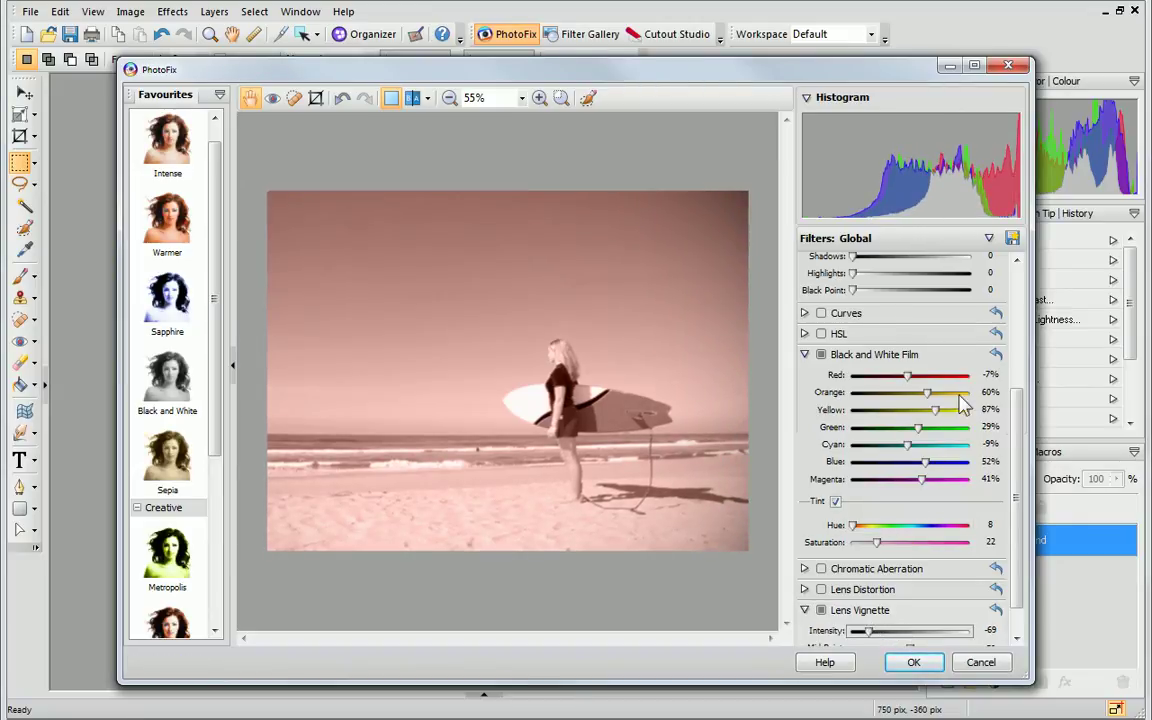
Step: Save the settings as a Creative favourite named 'Pink Vignette' and apply the new tile
left_click(1012, 240)
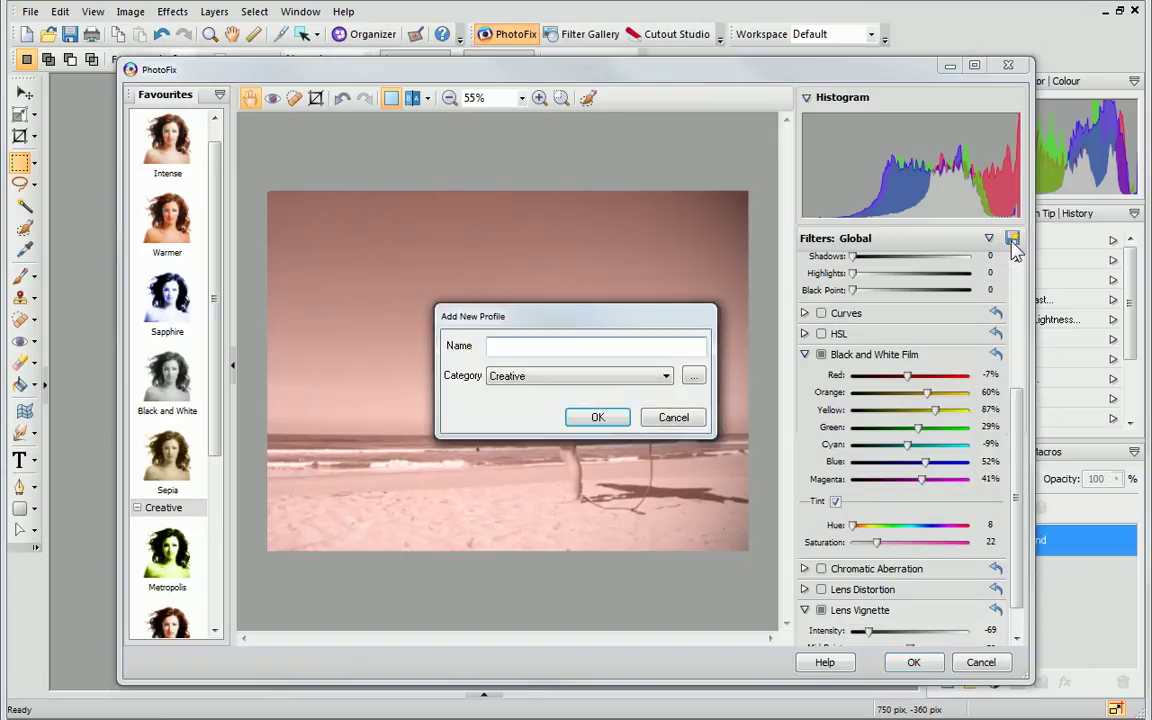
type("Pink Vignette")
left_click(597, 418)
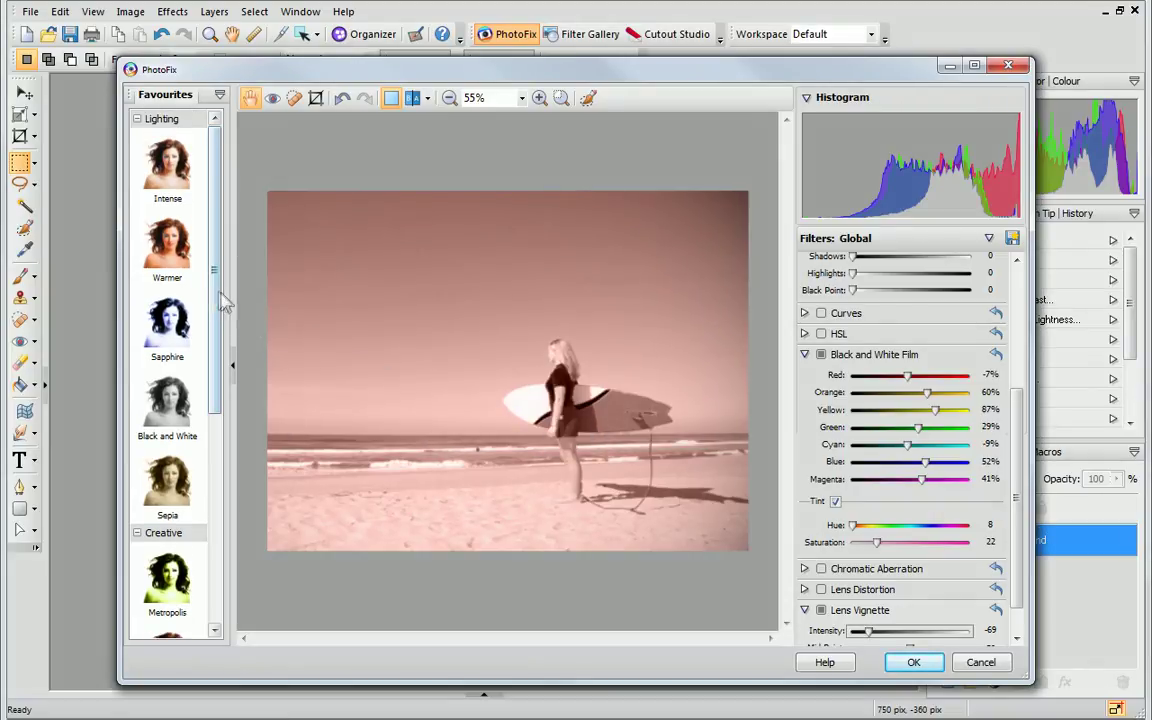
left_click_drag(218, 295, 221, 519)
left_click(190, 598)
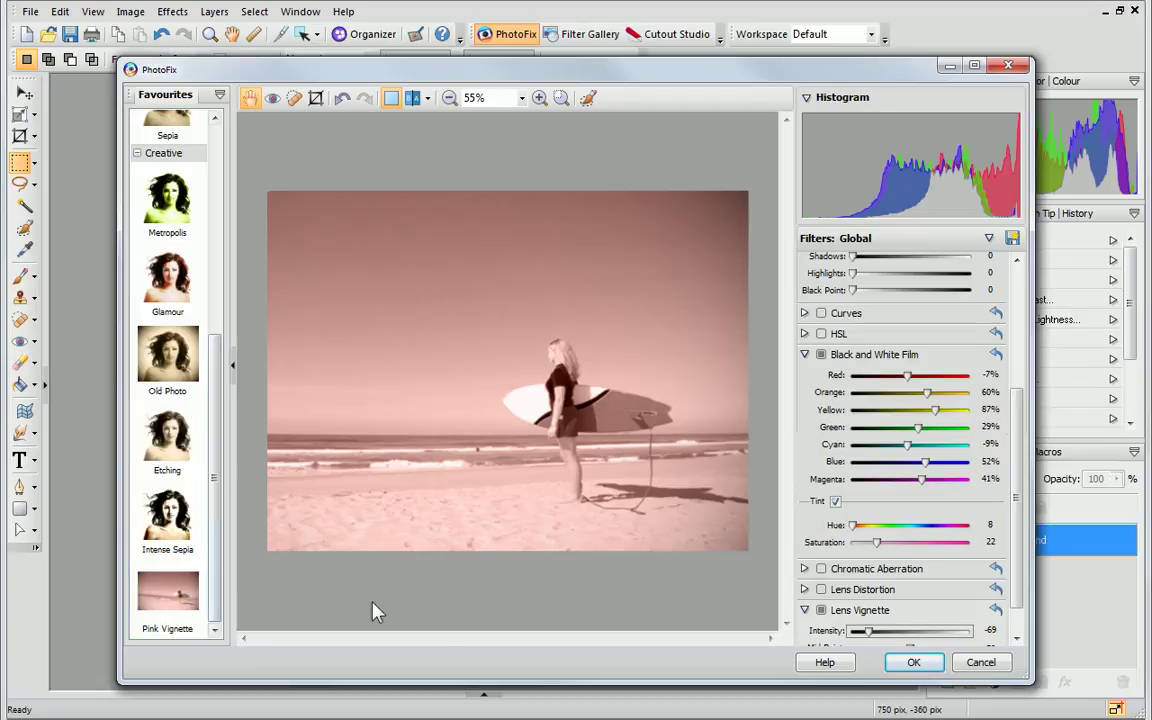
Step: Apply PhotoFix as a layer under Layer 1, toggle its visibility to compare, then reopen PhotoFix
left_click(907, 665)
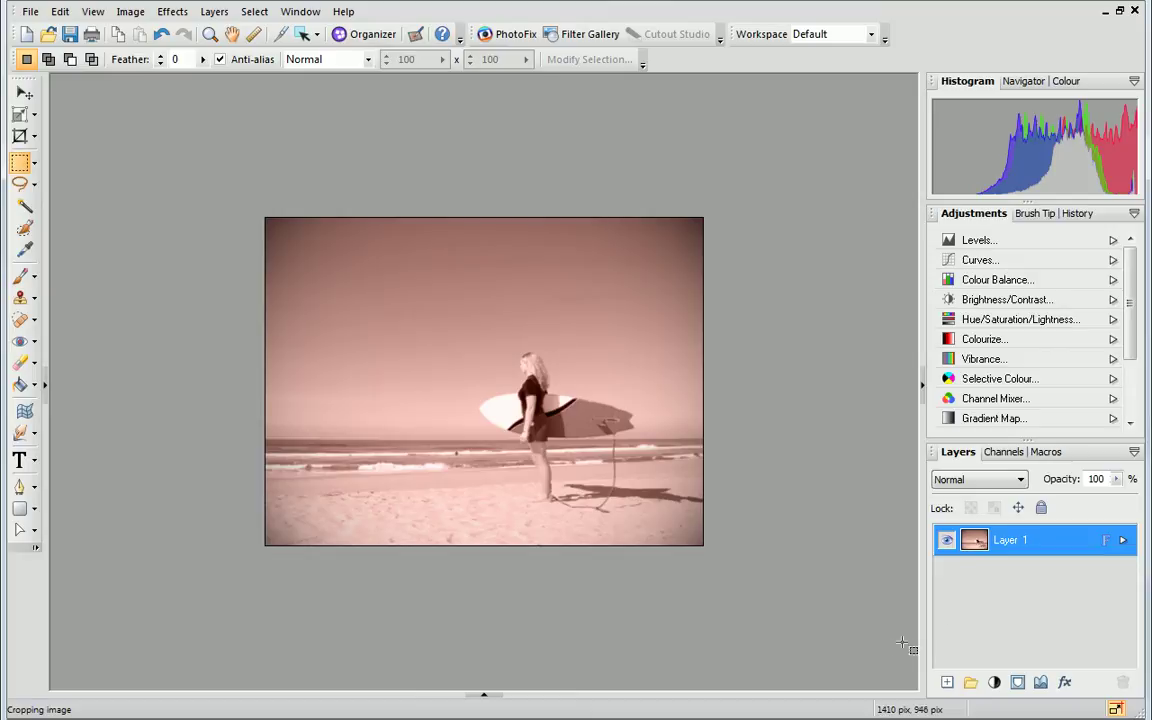
left_click(1123, 541)
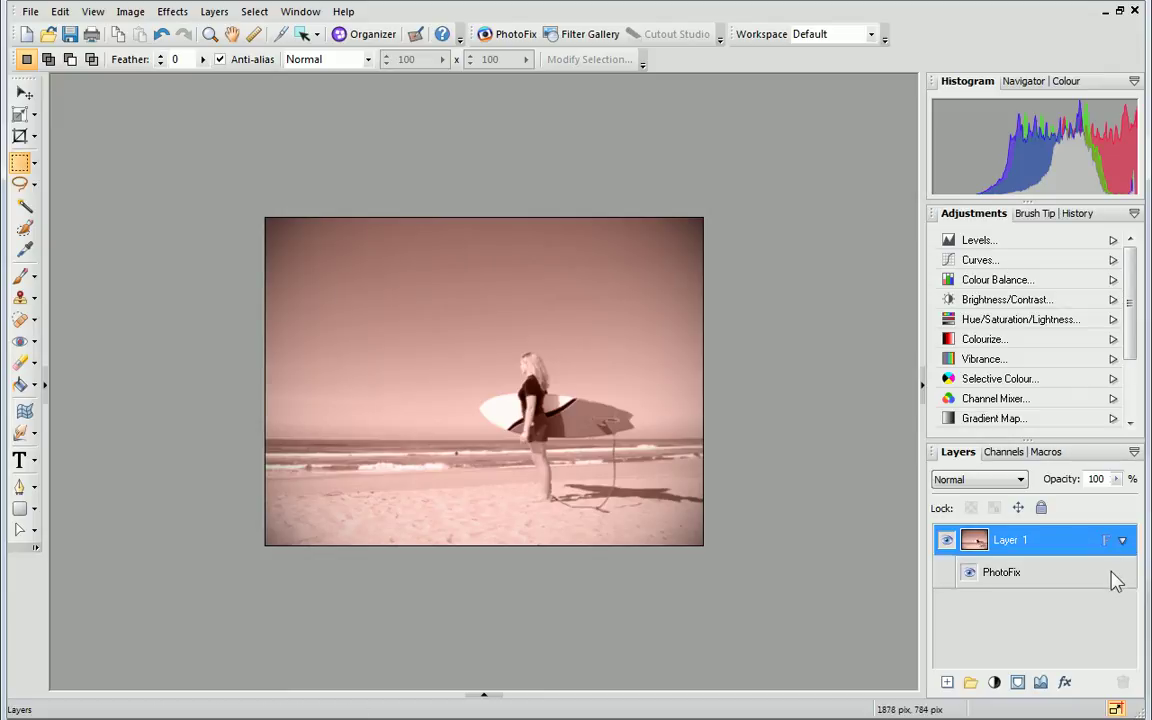
left_click(970, 573)
left_click(970, 573)
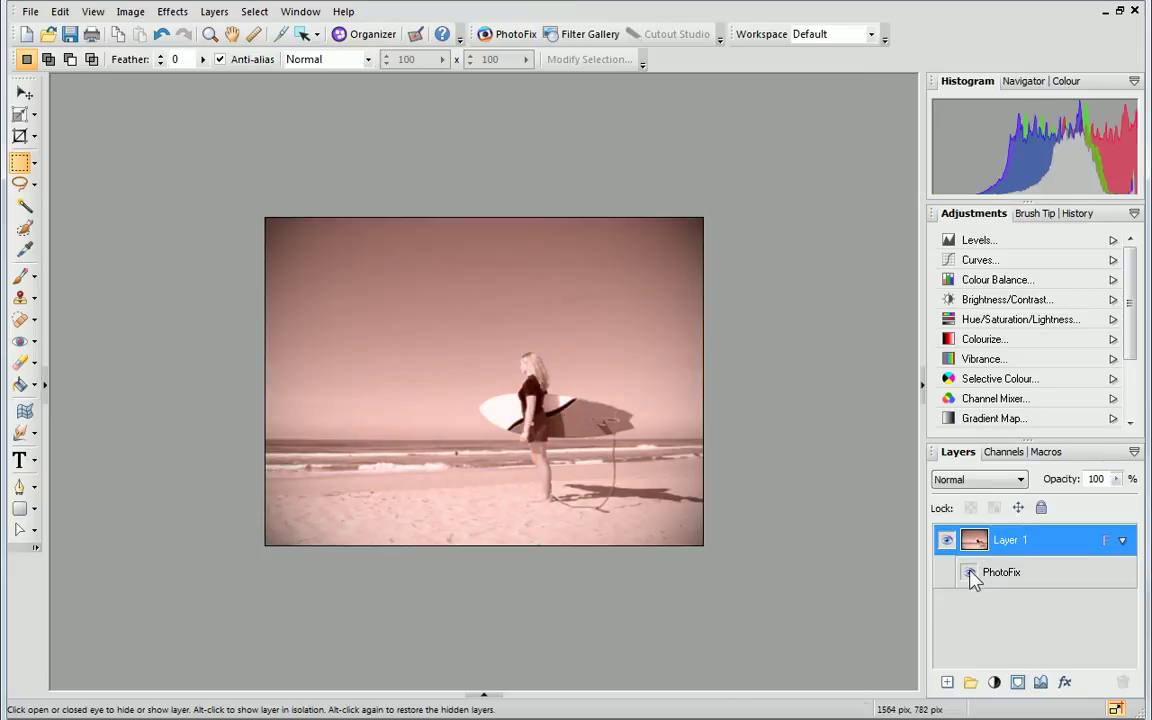
left_click(970, 573)
left_click(970, 573)
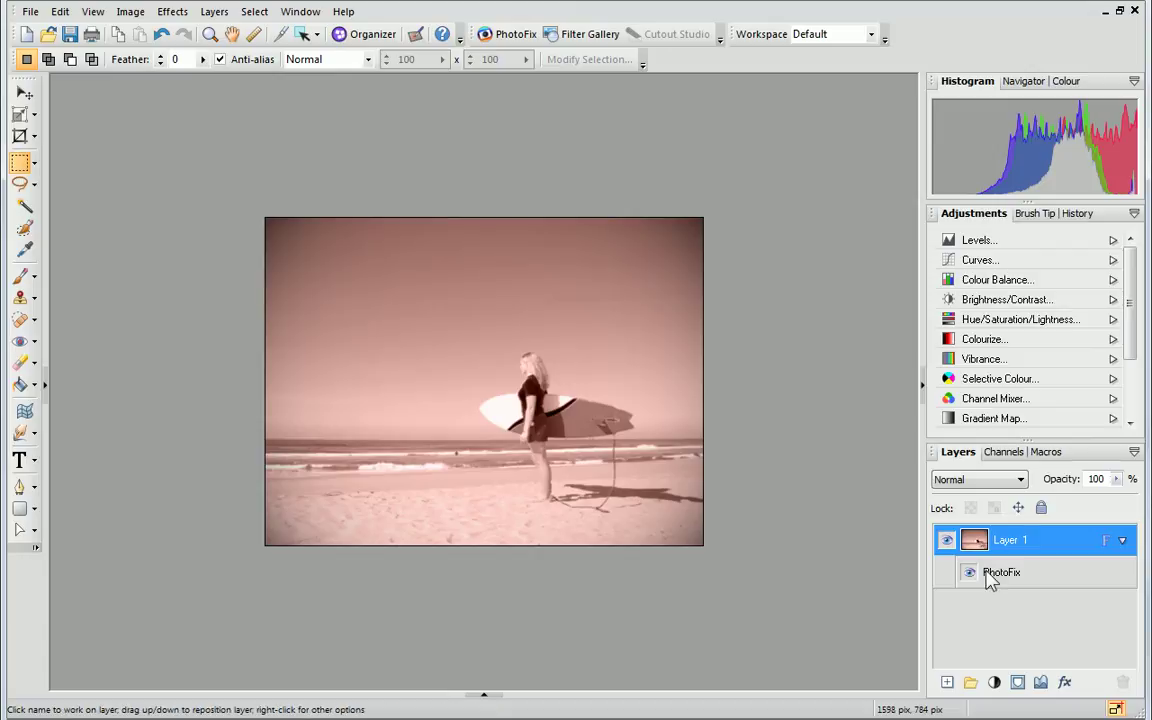
double_click(1001, 572)
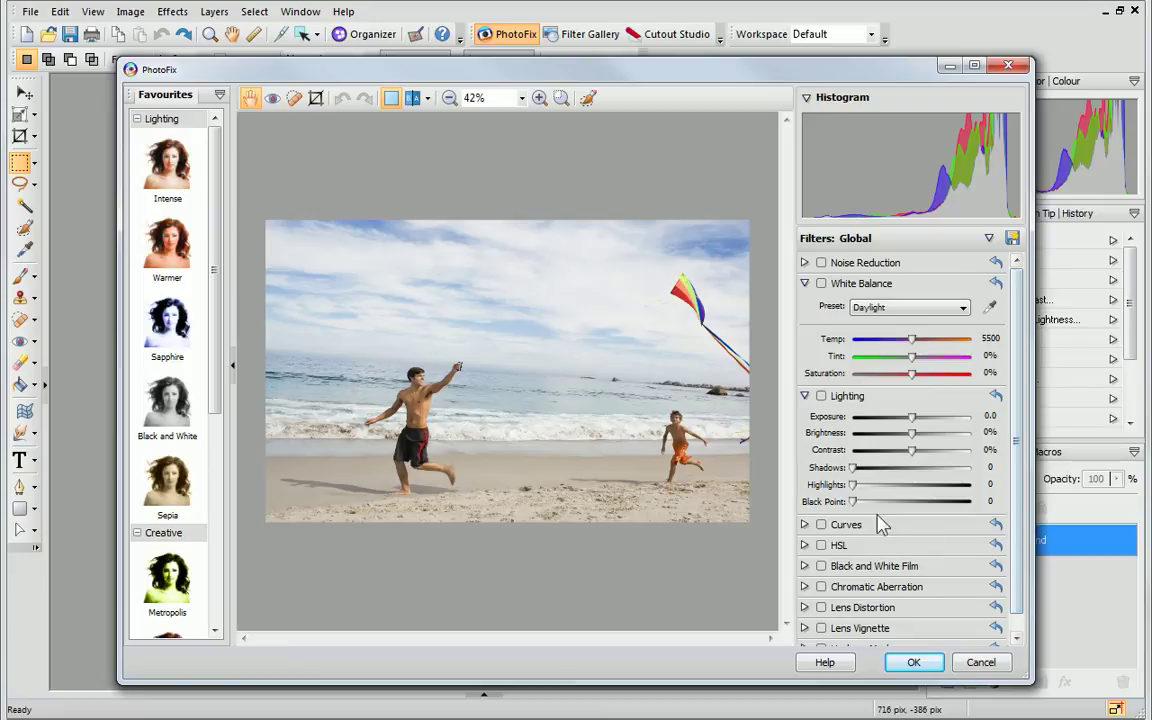
Step: Paint Mask 1 in Select mode over the sky, sea and sand, feather it 5 pix, and accept
left_click(589, 100)
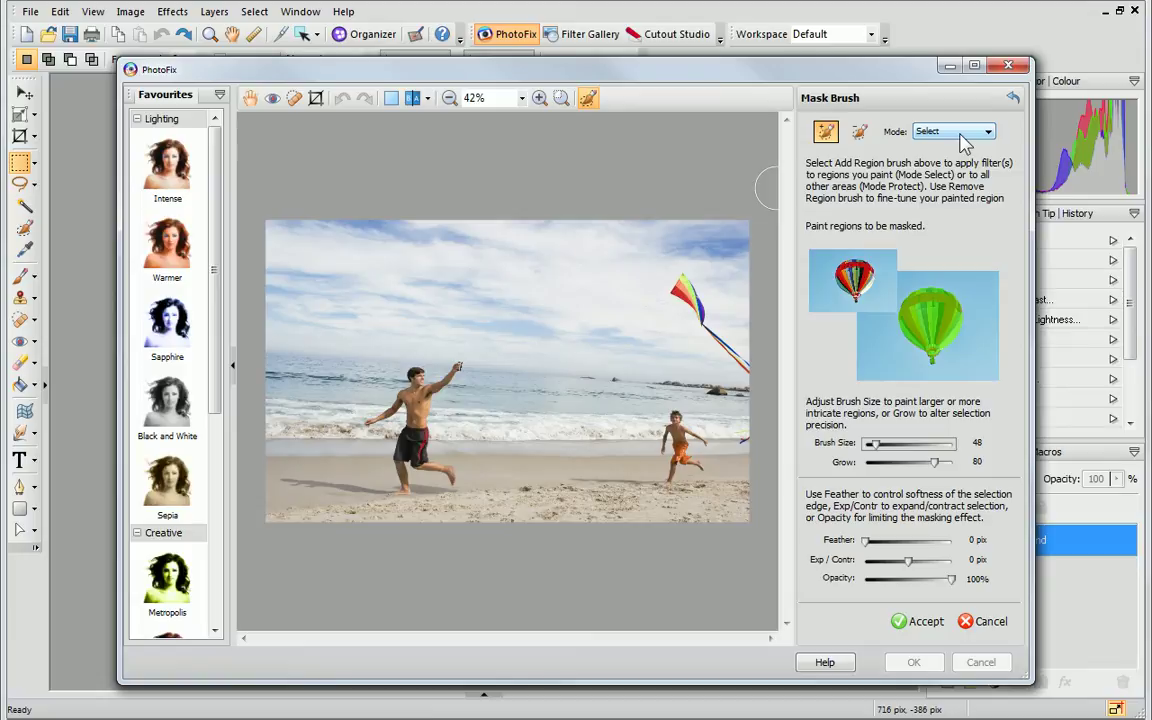
left_click(970, 133)
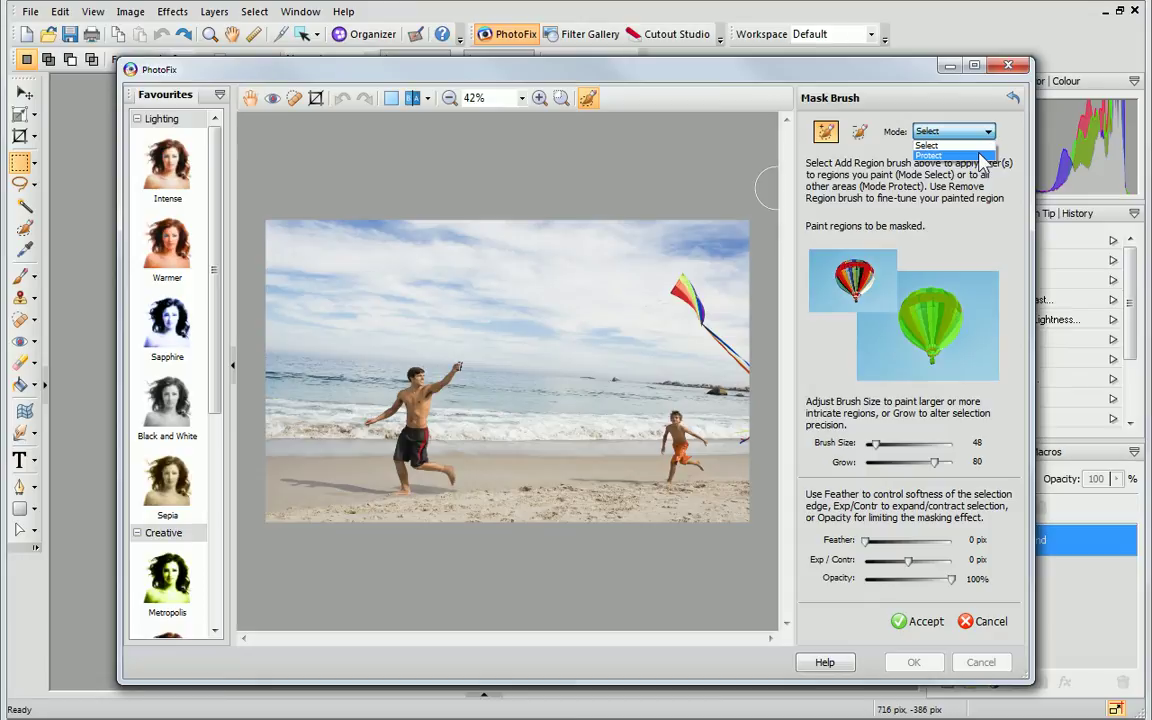
left_click(987, 133)
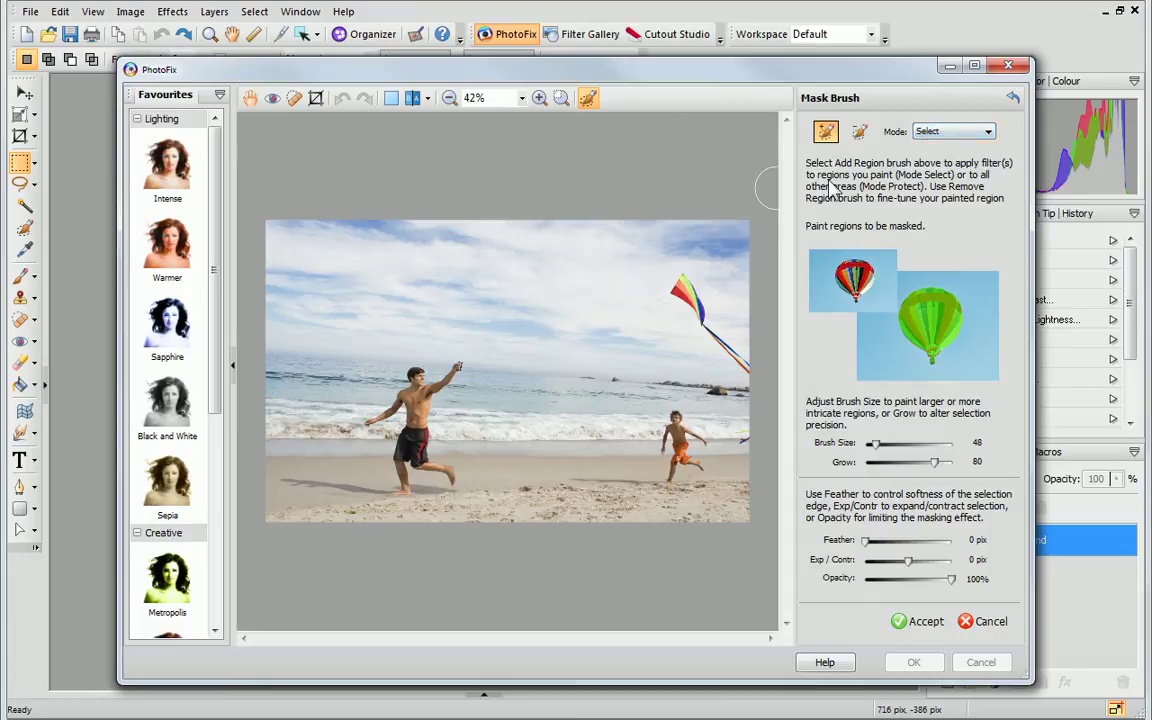
mouse_move(280, 237)
left_mouse_down()
mouse_move(717, 240)
mouse_move(630, 278)
left_mouse_up()
mouse_move(291, 512)
left_mouse_down()
mouse_move(288, 496)
mouse_move(306, 483)
mouse_move(746, 491)
left_mouse_up()
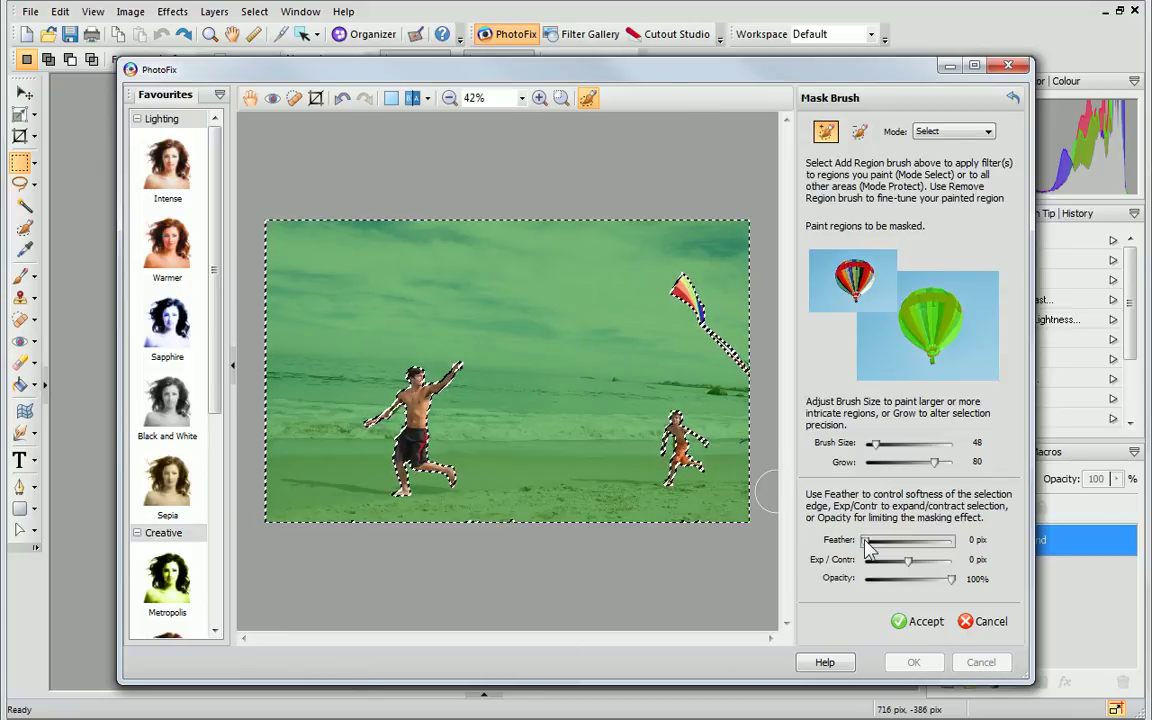
left_click_drag(866, 541, 871, 547)
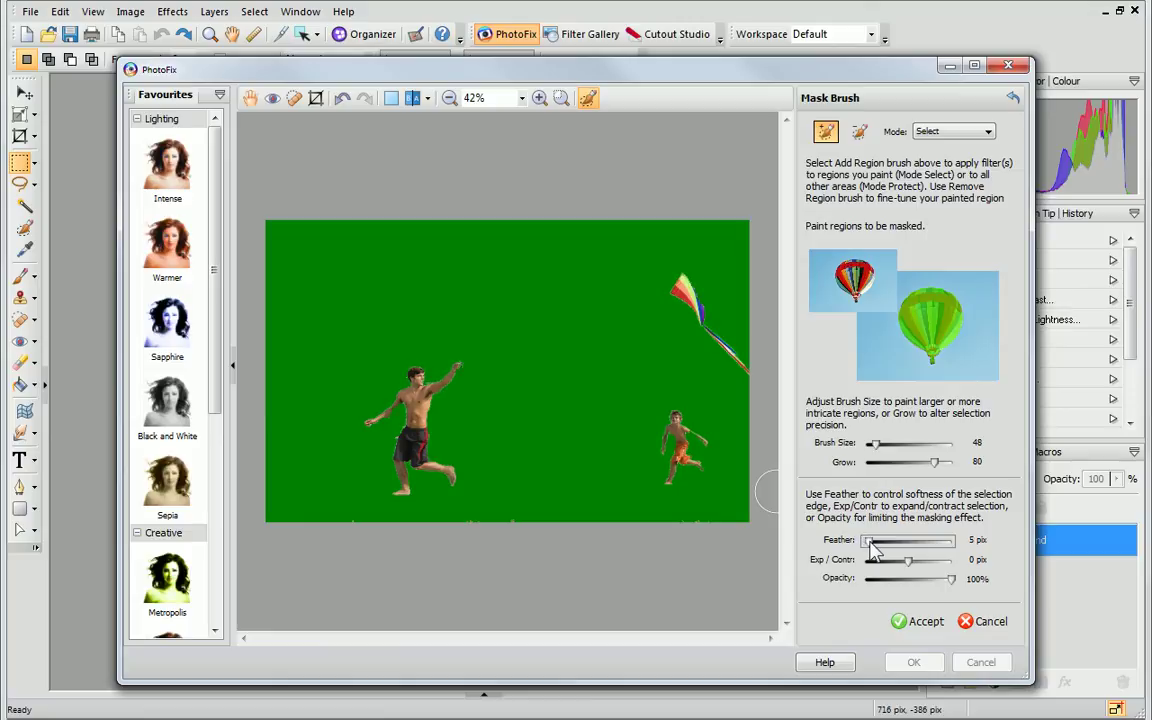
left_click(918, 622)
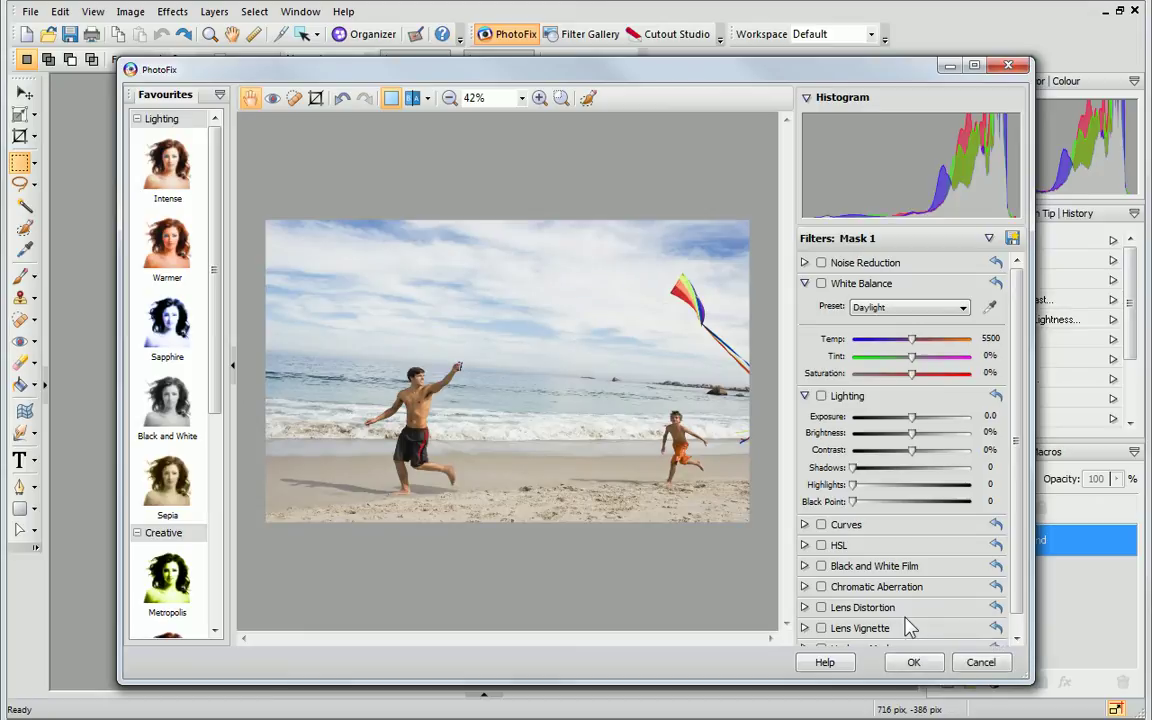
Step: Preview Sepia, Metropolis and Pink Vignette on the masked background, then settle on Black and White
left_click(177, 420)
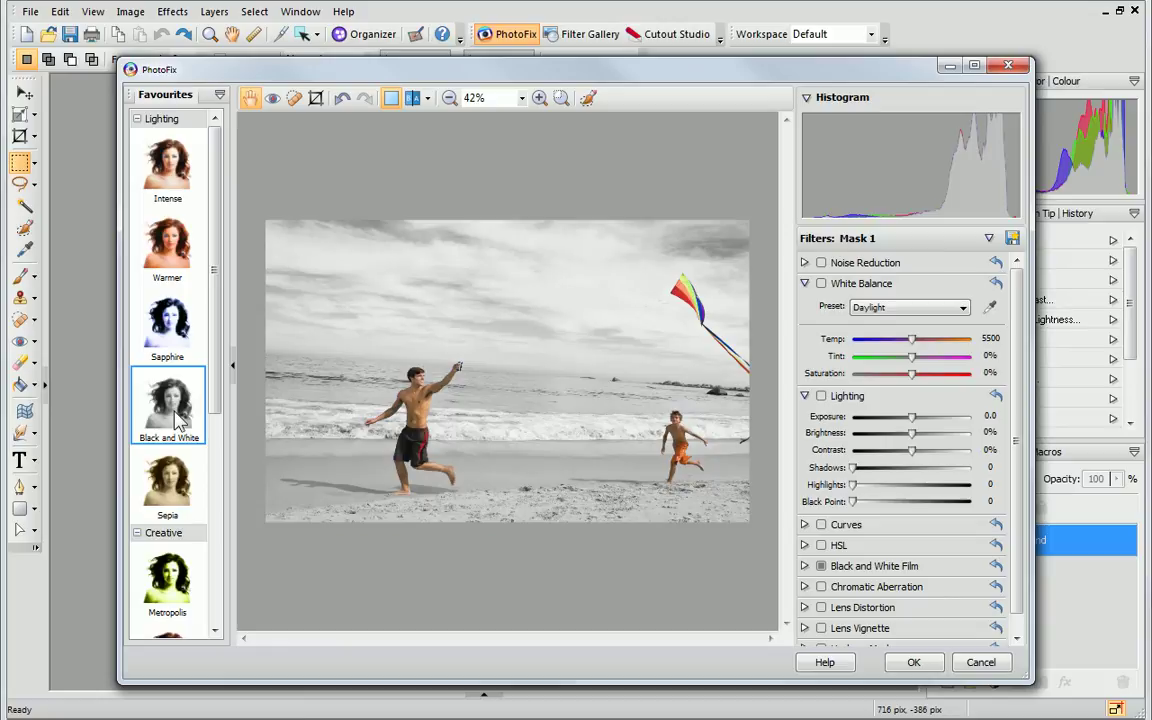
left_click_drag(214, 350, 218, 490)
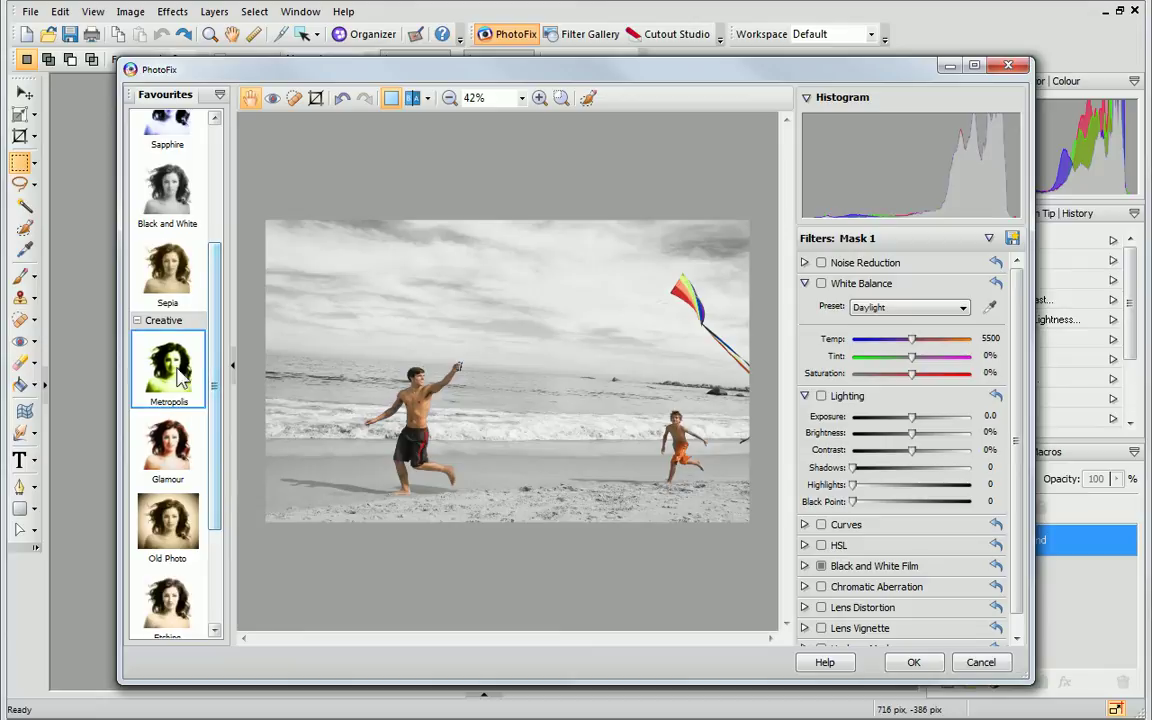
left_click(172, 291)
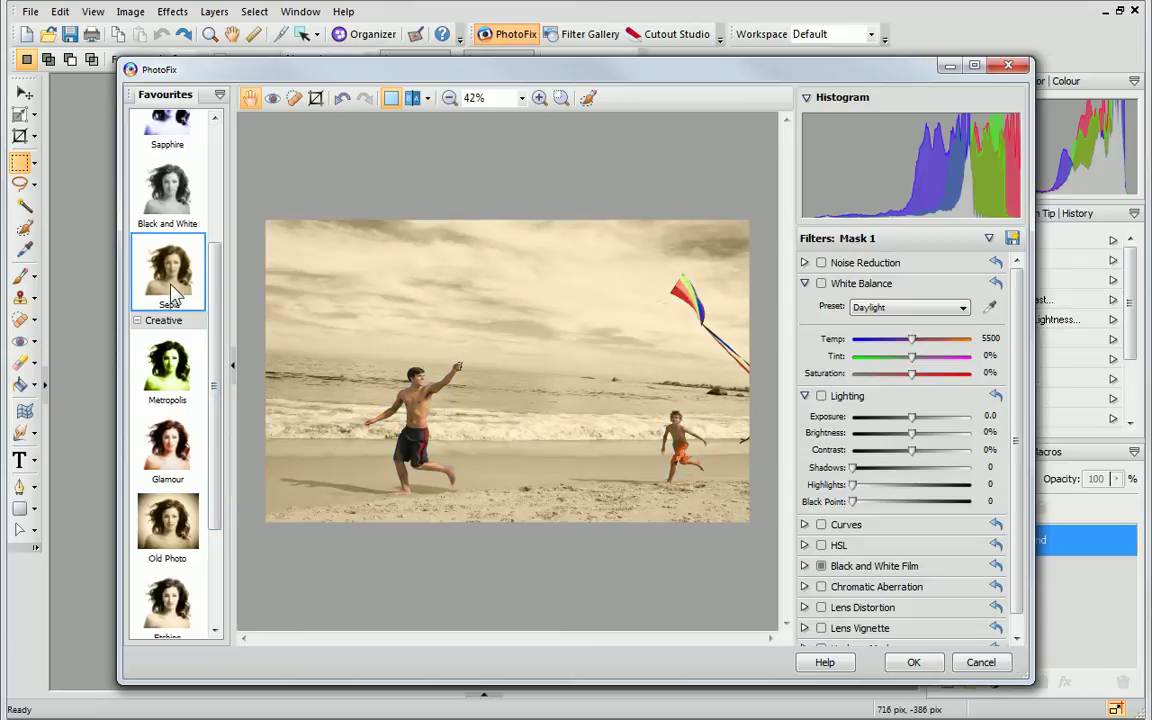
left_click_drag(216, 319, 222, 402)
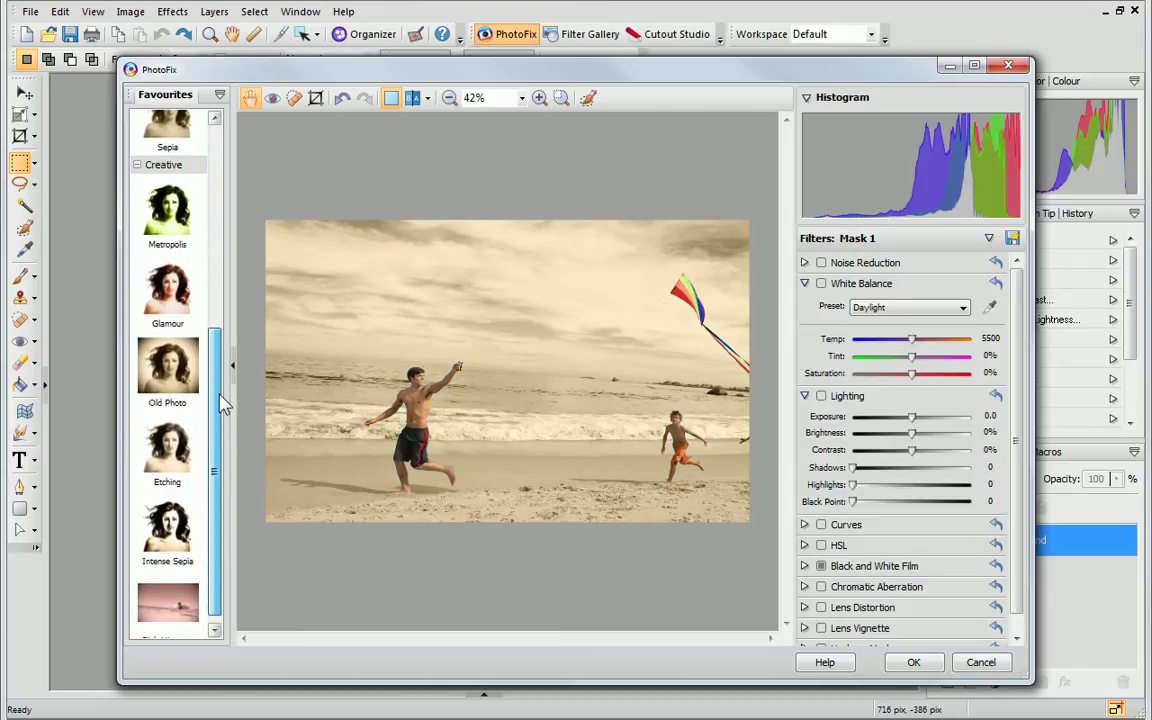
left_click(171, 238)
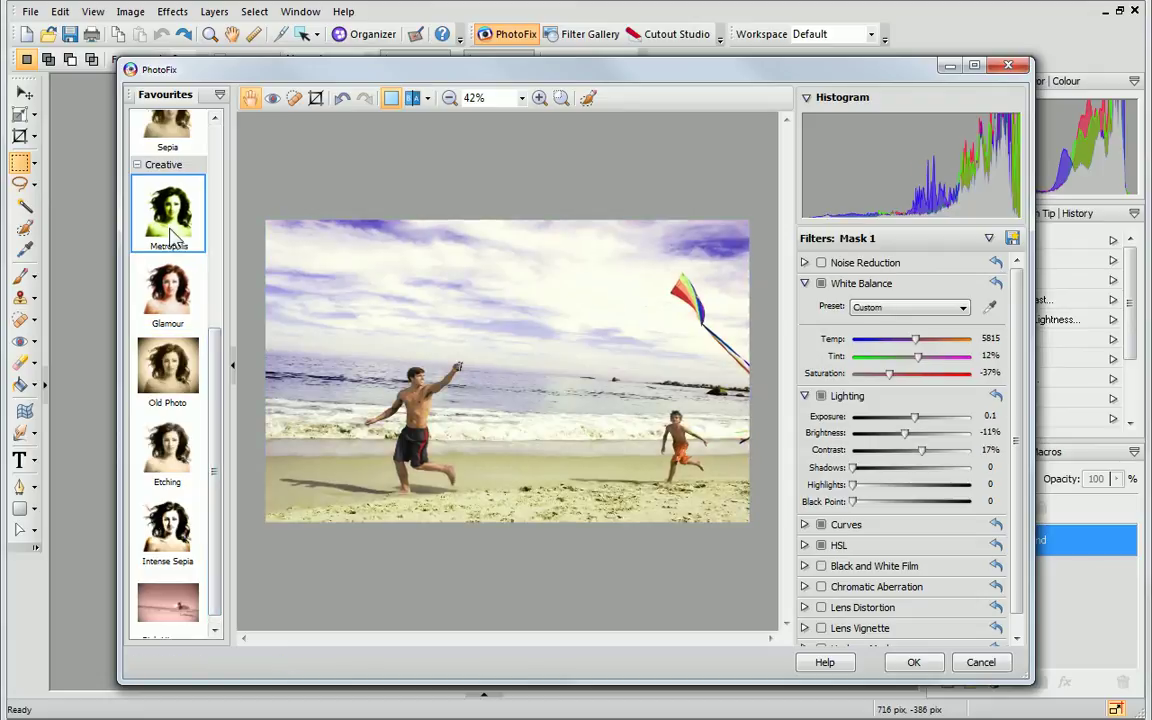
left_click(161, 604)
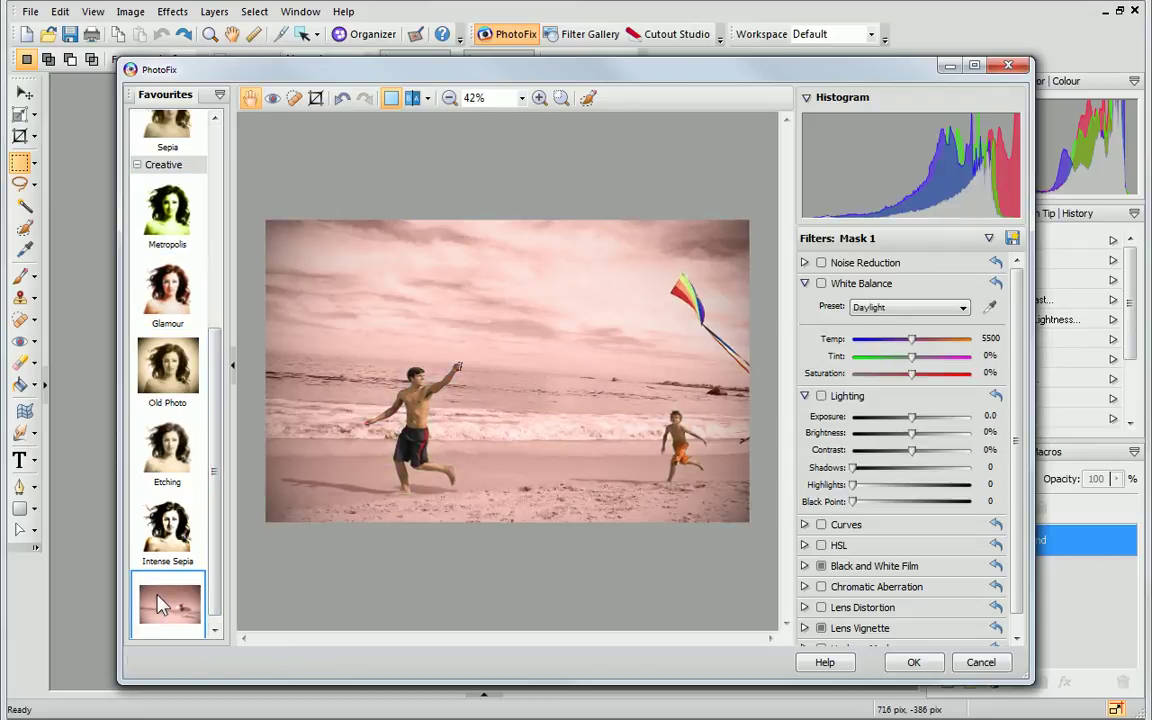
left_click_drag(211, 584, 212, 378)
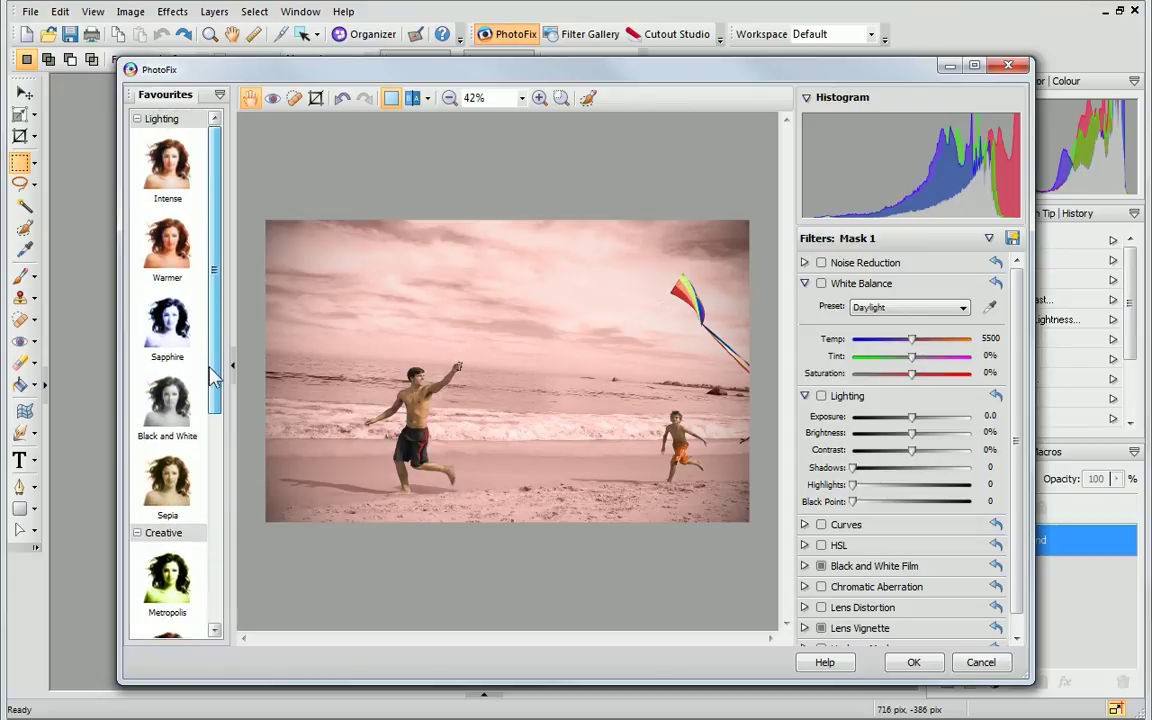
left_click(167, 400)
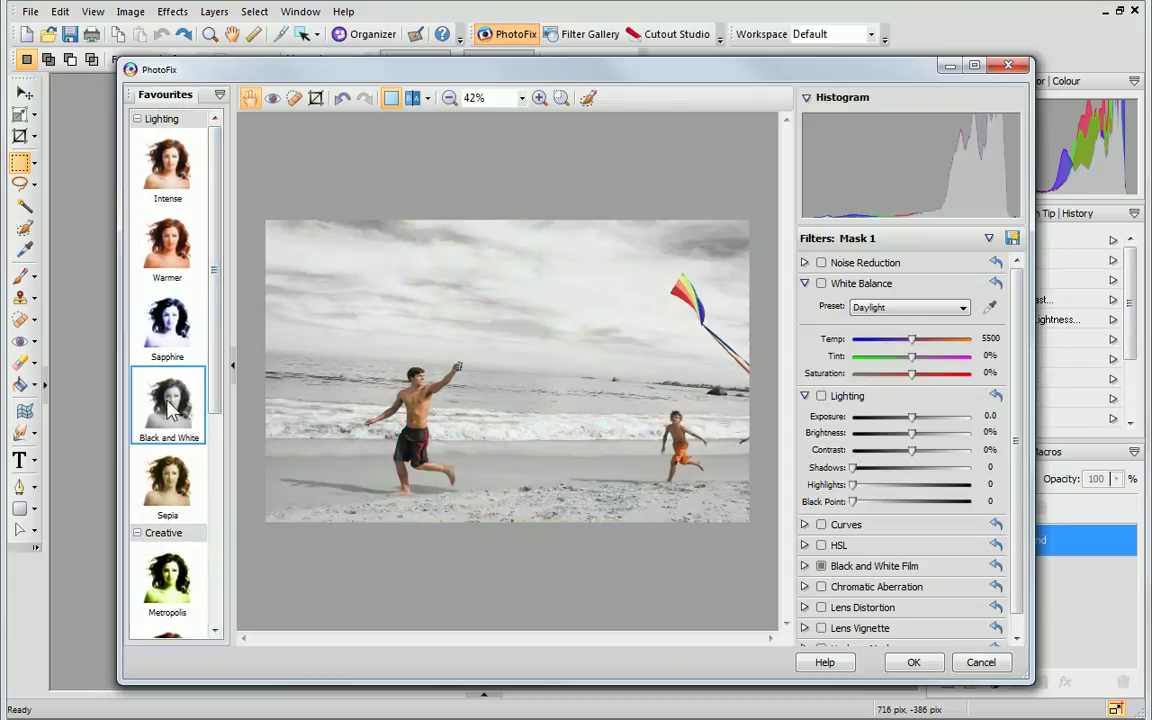